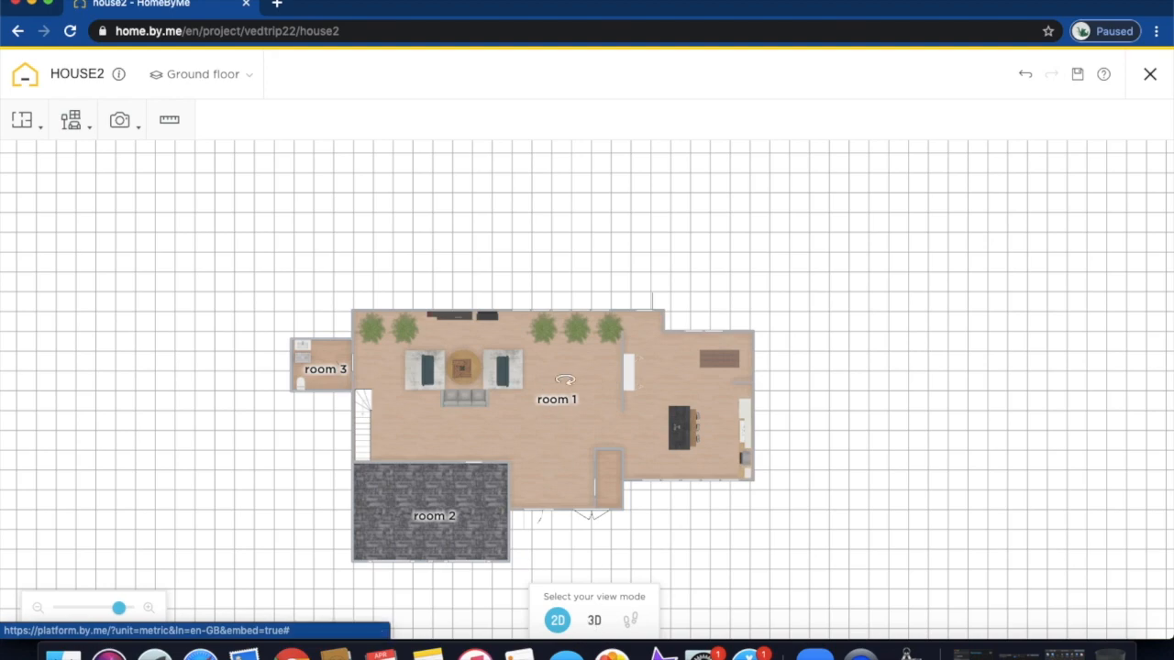
# Create a 100 m² Garden exterior and place it against the outside of room 1's window wall.
pyautogui.click(596, 624)
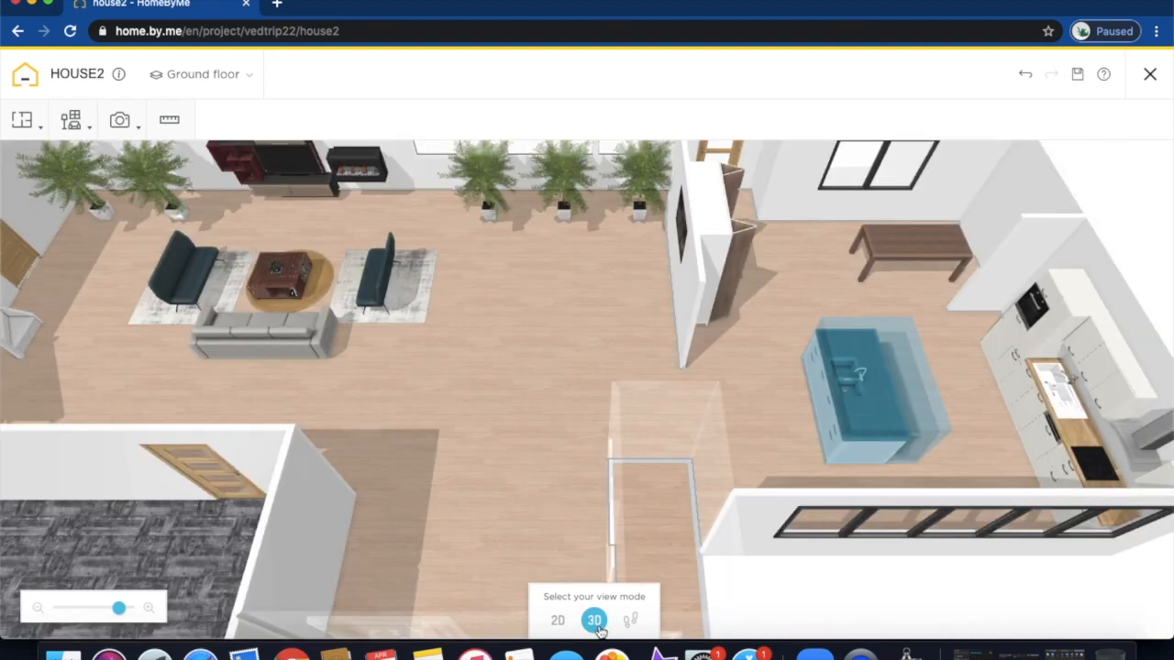
pyautogui.moveTo(514, 343); pyautogui.dragTo(501, 396)
pyautogui.moveTo(581, 403); pyautogui.dragTo(569, 257)
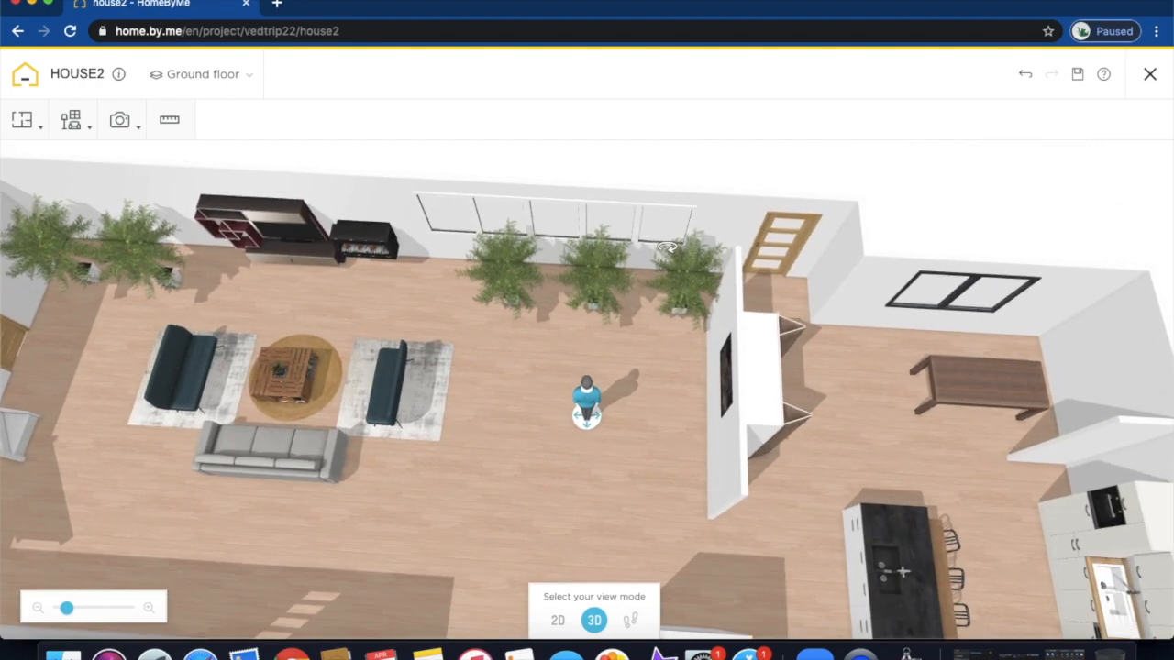
pyautogui.scroll(-5, 668, 247)
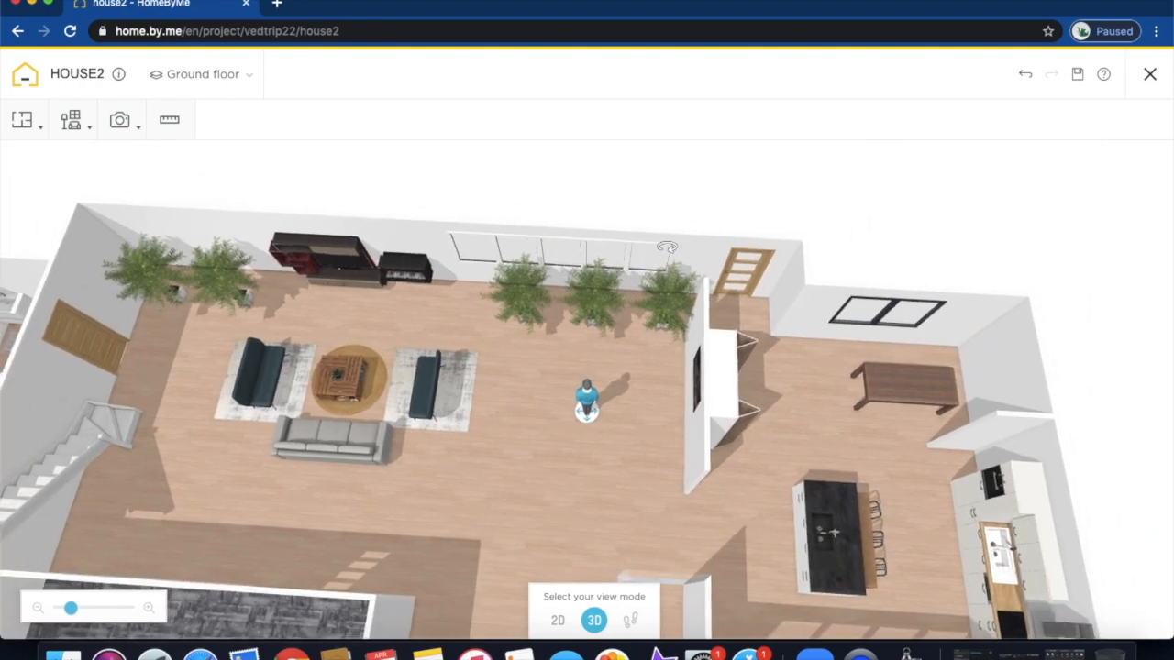
pyautogui.moveTo(35, 136)
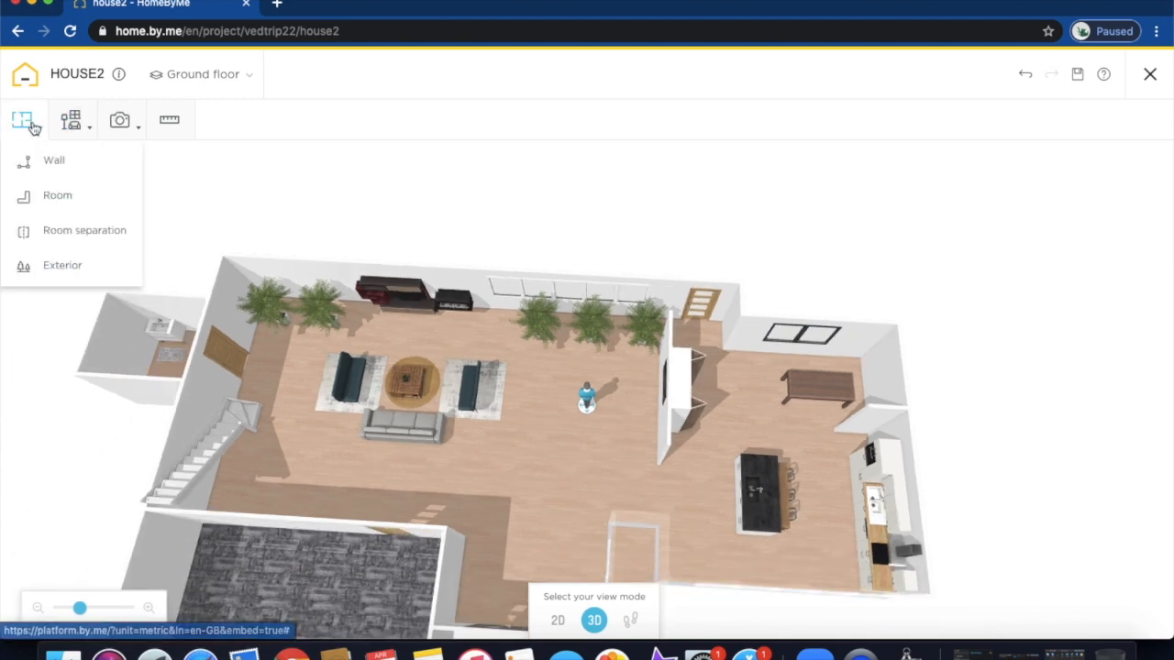
pyautogui.click(34, 266)
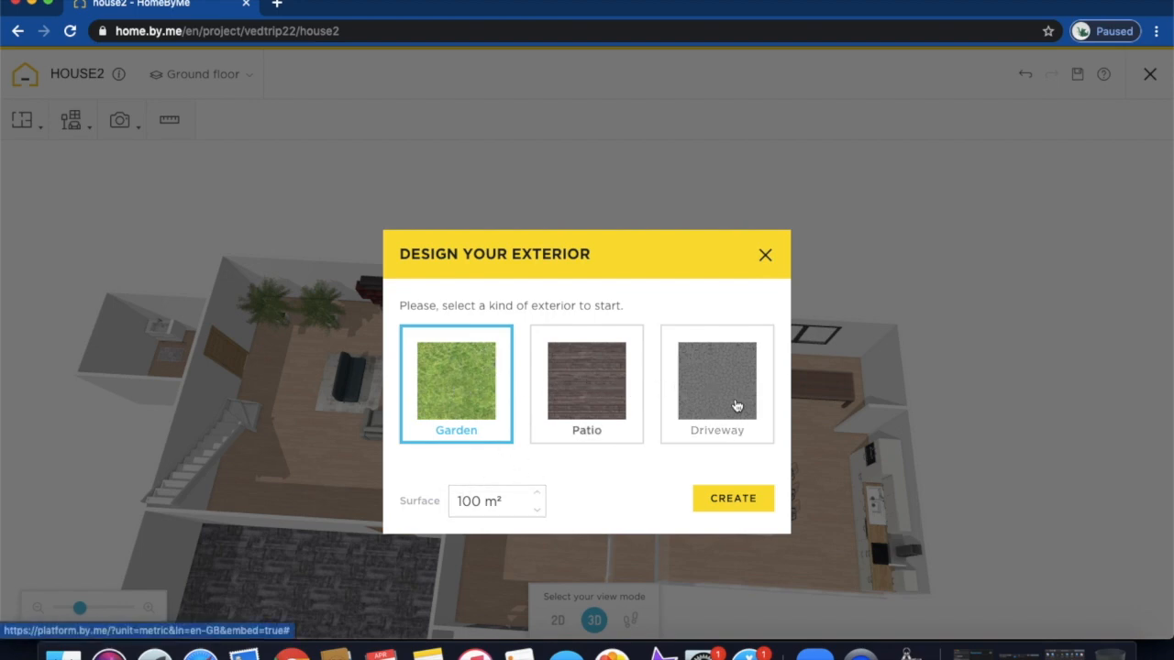
pyautogui.click(734, 499)
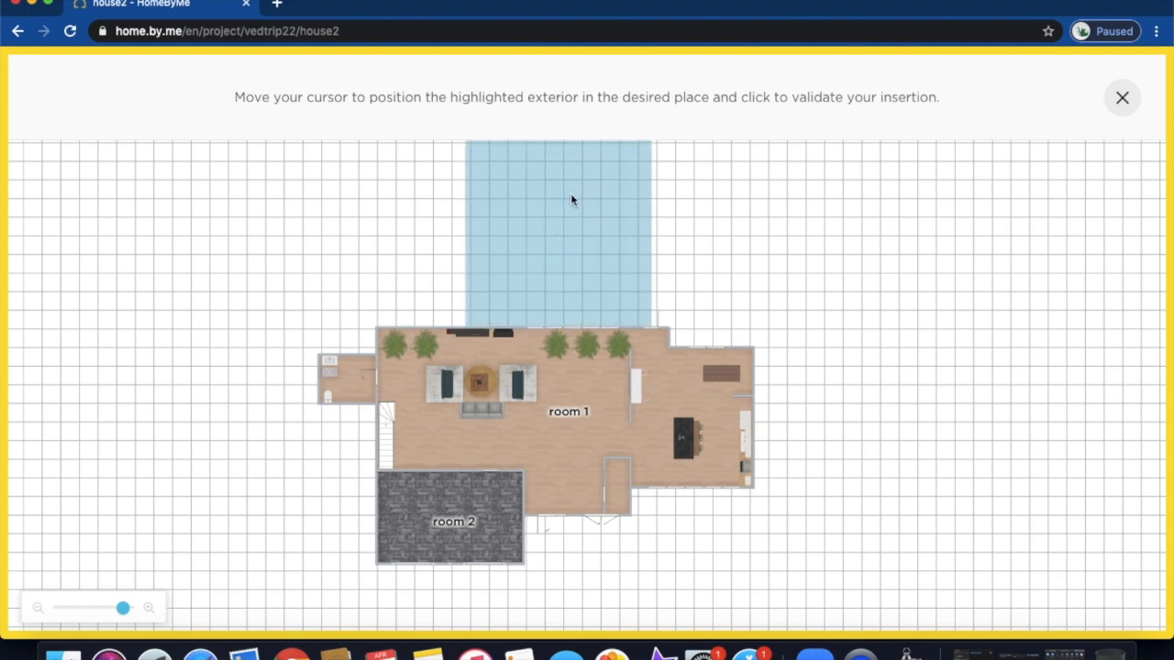
pyautogui.click(563, 244)
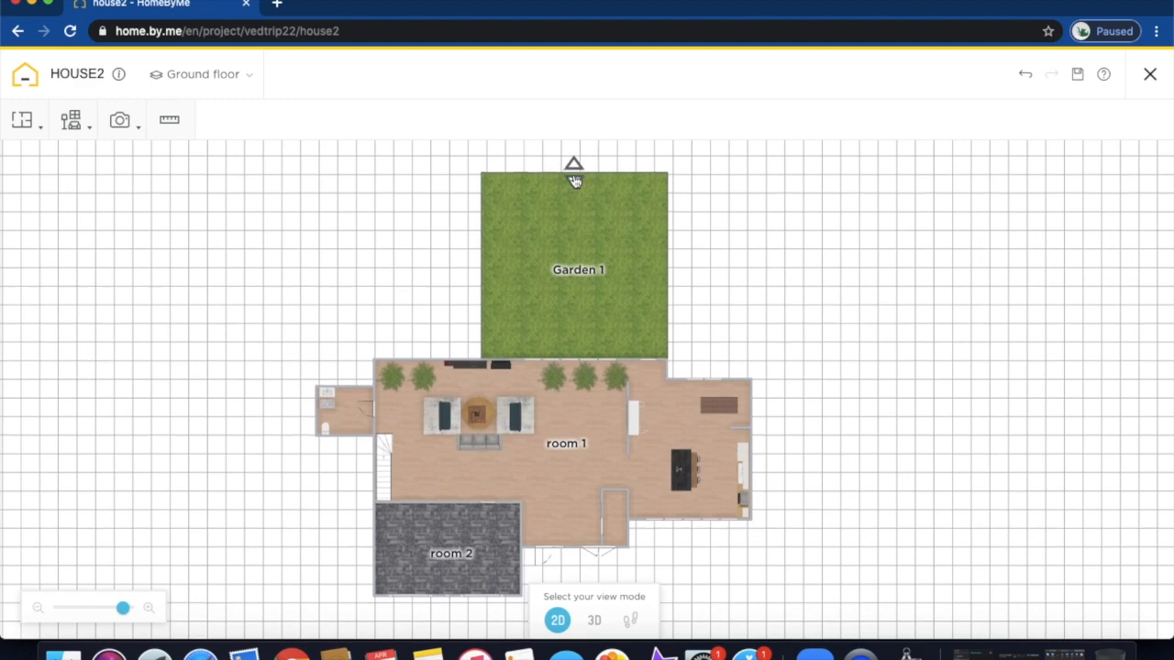
# Reduce the garden's depth and adjust its two side edges, aligning one side with the house corner near the exterior door.
pyautogui.moveTo(575, 180); pyautogui.dragTo(576, 235)
pyautogui.moveTo(670, 287)
pyautogui.mouseDown()
pyautogui.moveTo(601, 286)
pyautogui.moveTo(659, 295)
pyautogui.mouseUp()
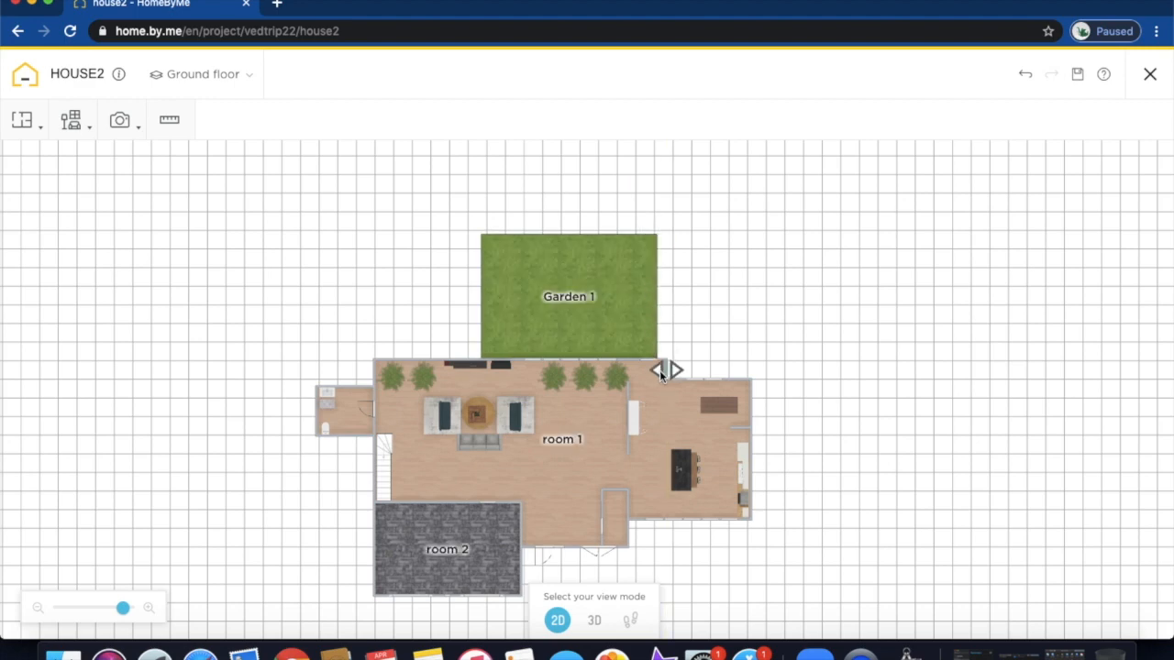
pyautogui.moveTo(658, 305); pyautogui.dragTo(666, 306)
pyautogui.moveTo(484, 312); pyautogui.dragTo(472, 310)
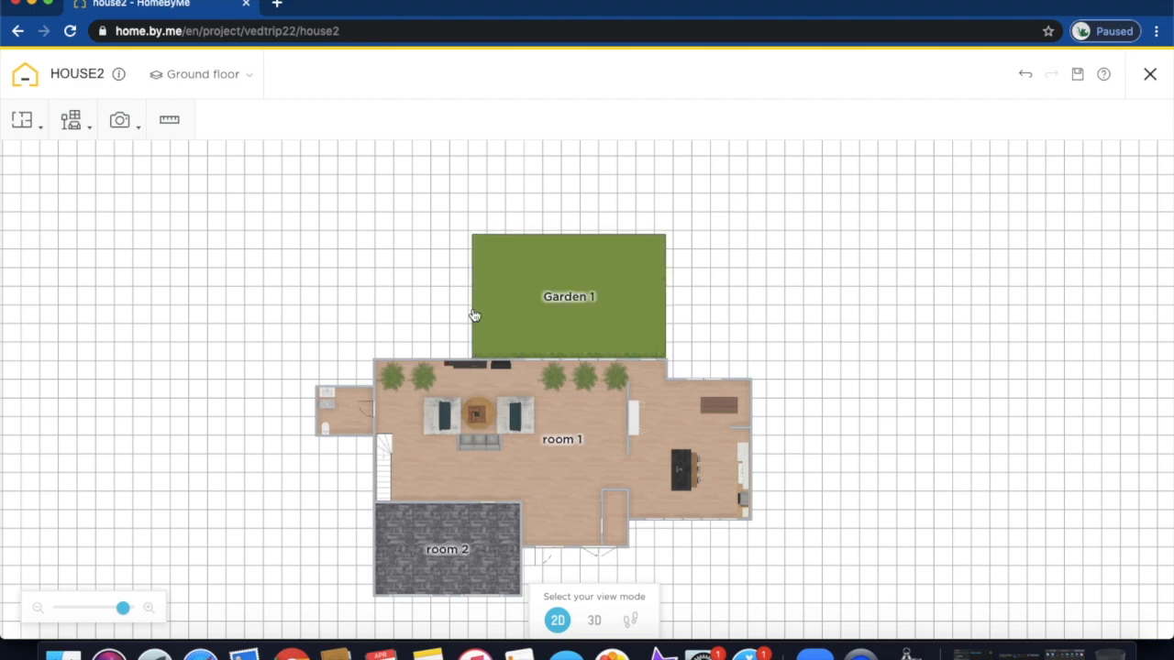
pyautogui.click(584, 420)
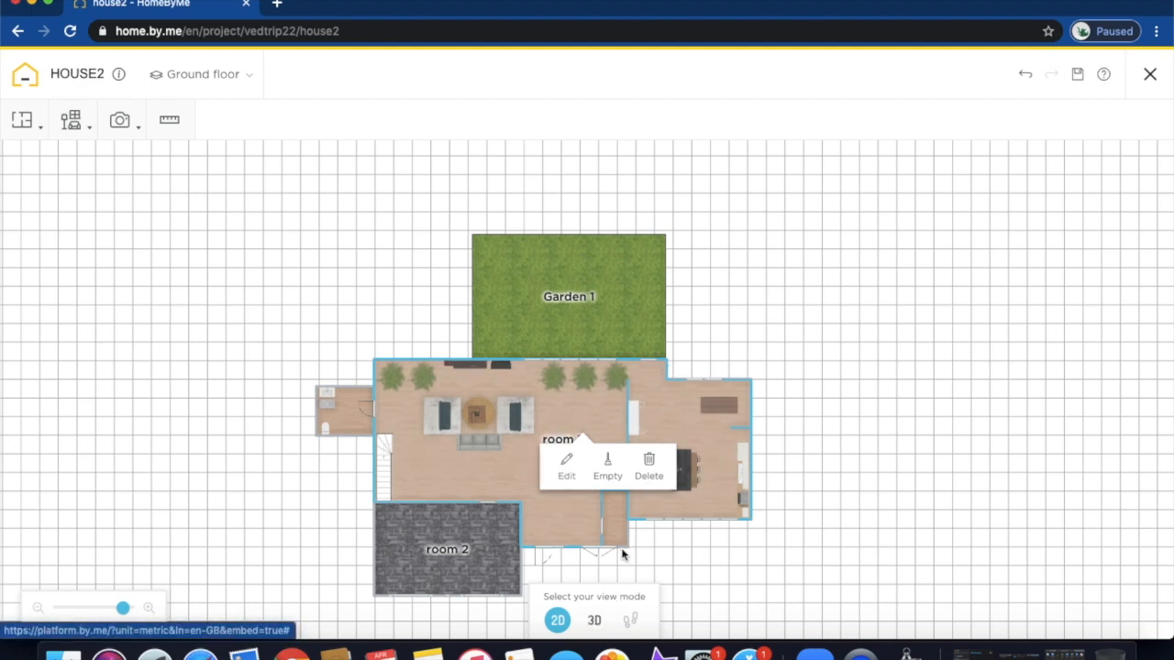
pyautogui.click(851, 175)
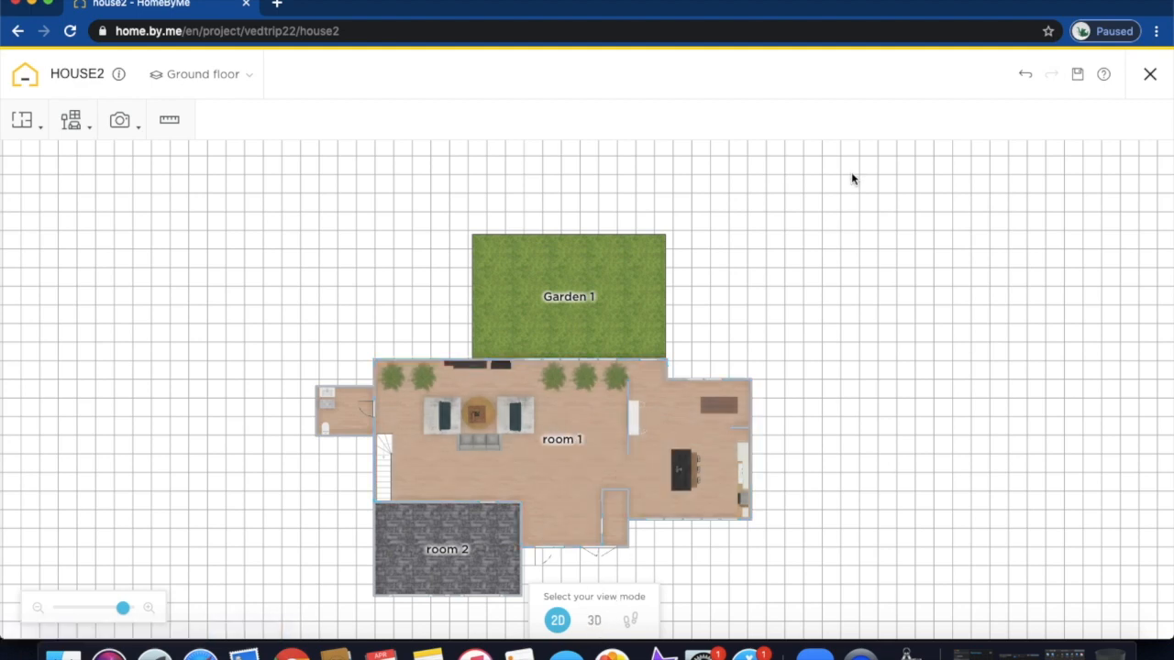
# Show the garden in 3D and search the product catalogue for Fences.
pyautogui.click(595, 621)
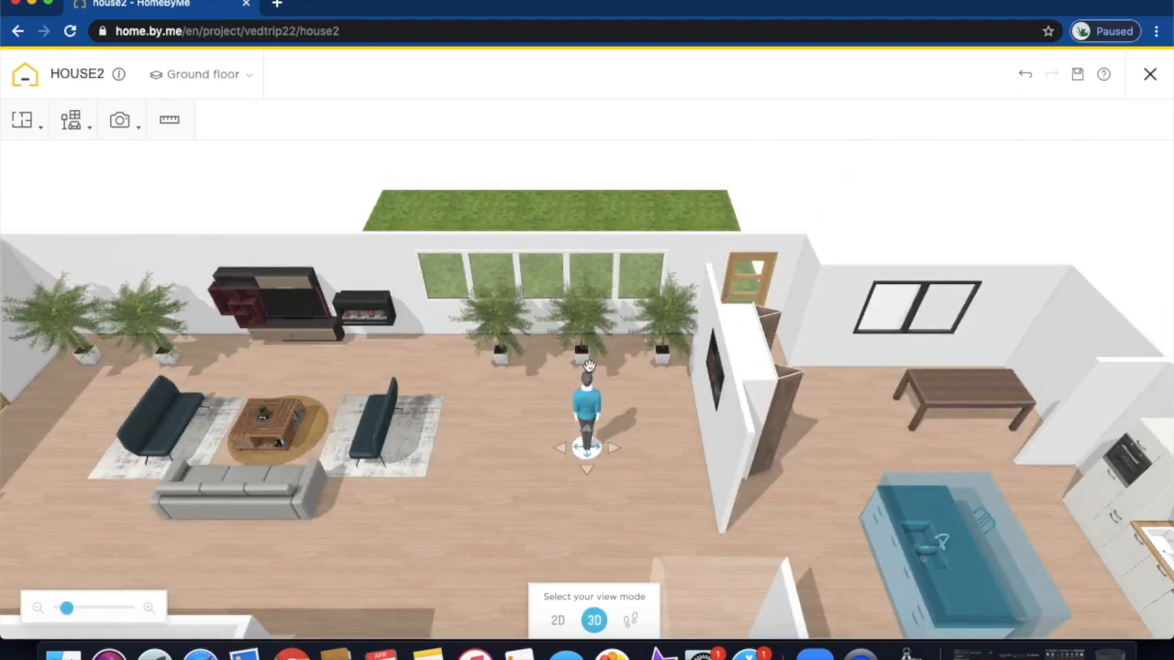
pyautogui.moveTo(589, 365); pyautogui.dragTo(810, 254)
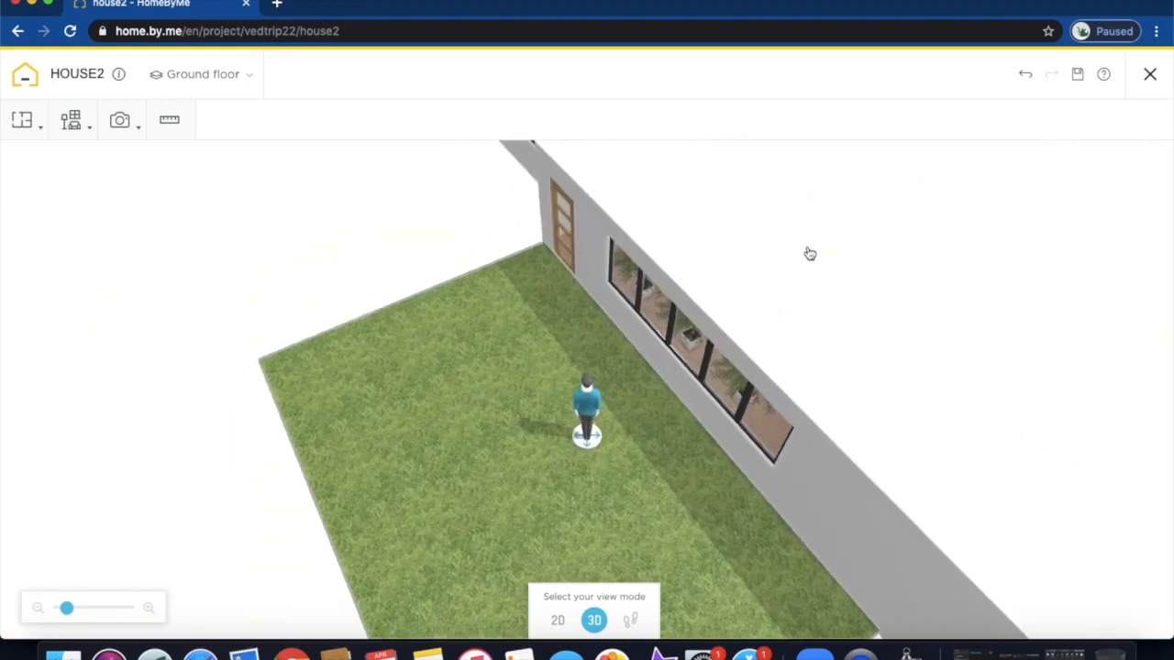
pyautogui.moveTo(97, 123)
pyautogui.click(97, 162)
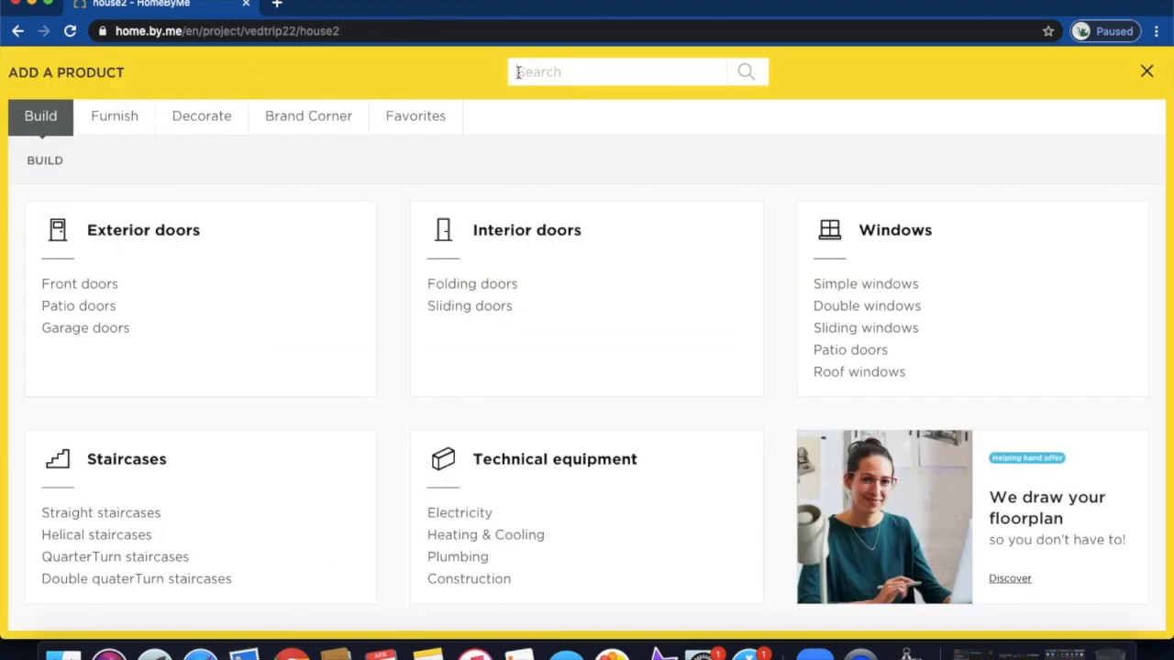
pyautogui.click(518, 73)
pyautogui.write('fence')
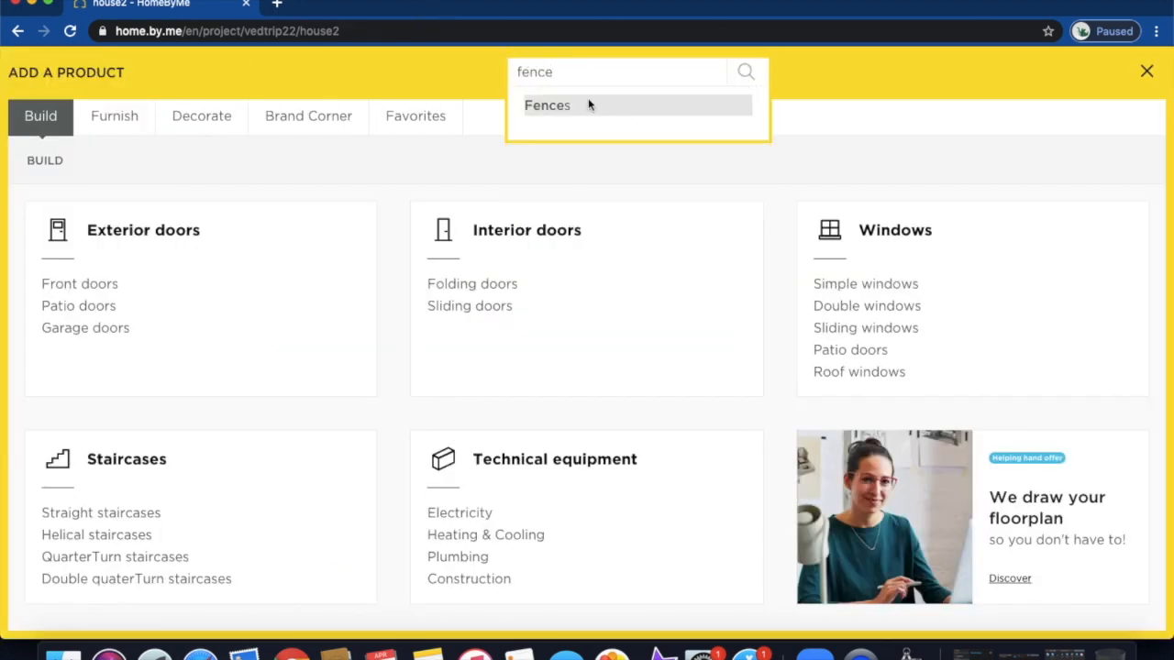
pyautogui.click(592, 105)
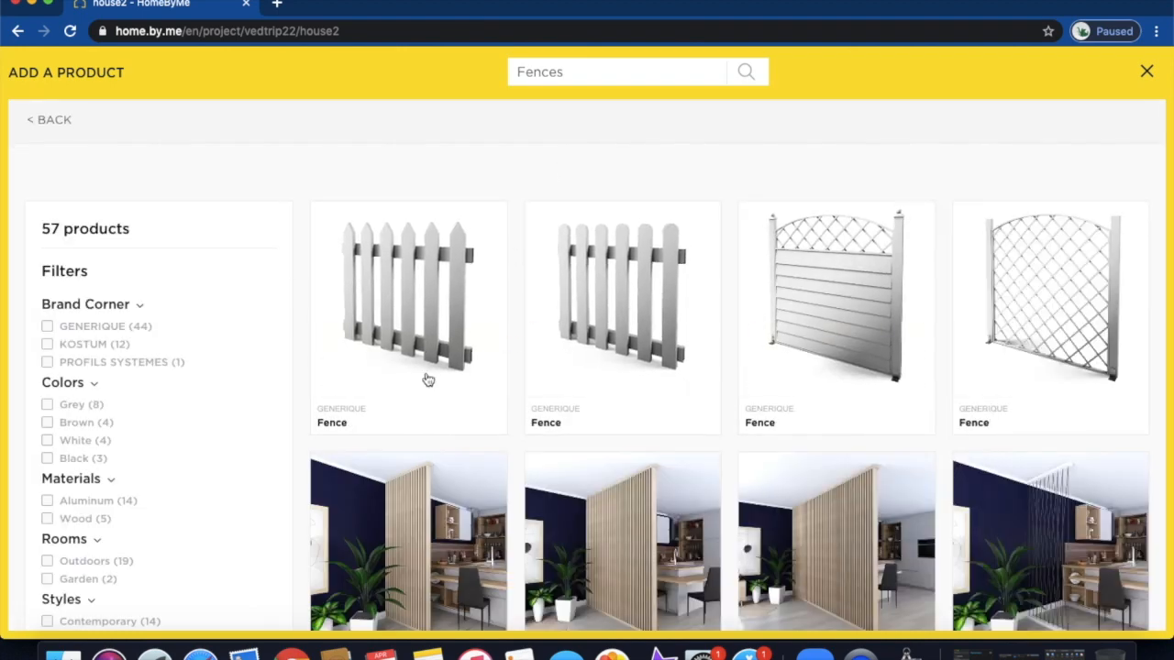
# Add the Generique picket fence with rounded tops to the garden's edge at the house corner beside the door.
pyautogui.scroll(-3, 427, 380)
pyautogui.scroll(4, 427, 376)
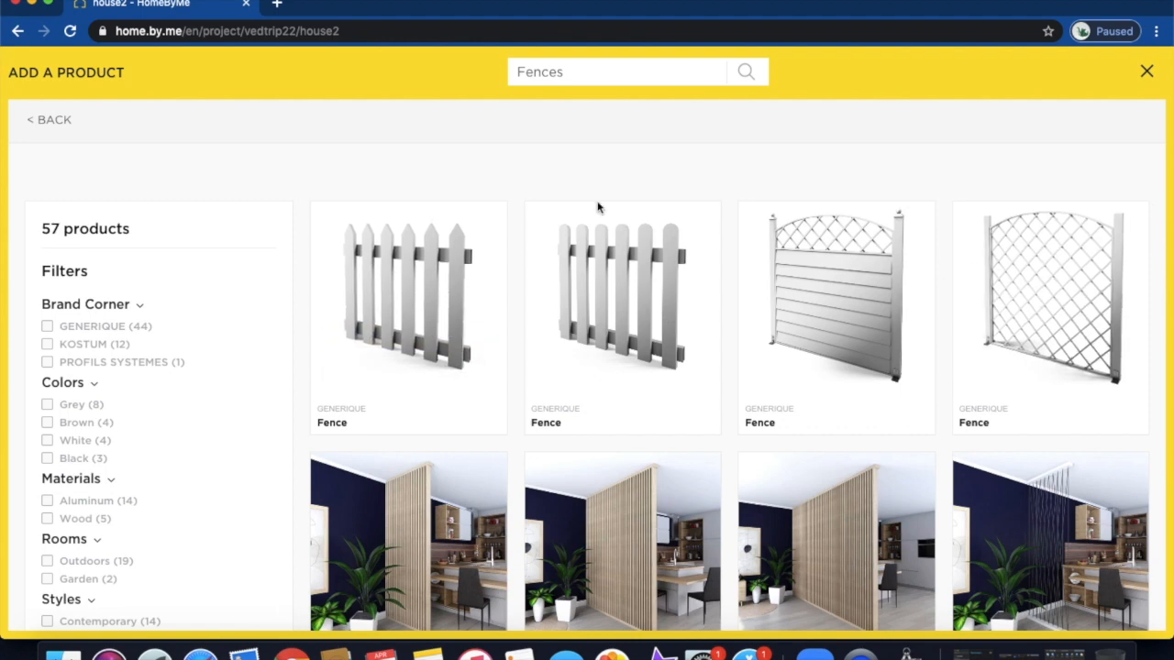
pyautogui.moveTo(504, 294)
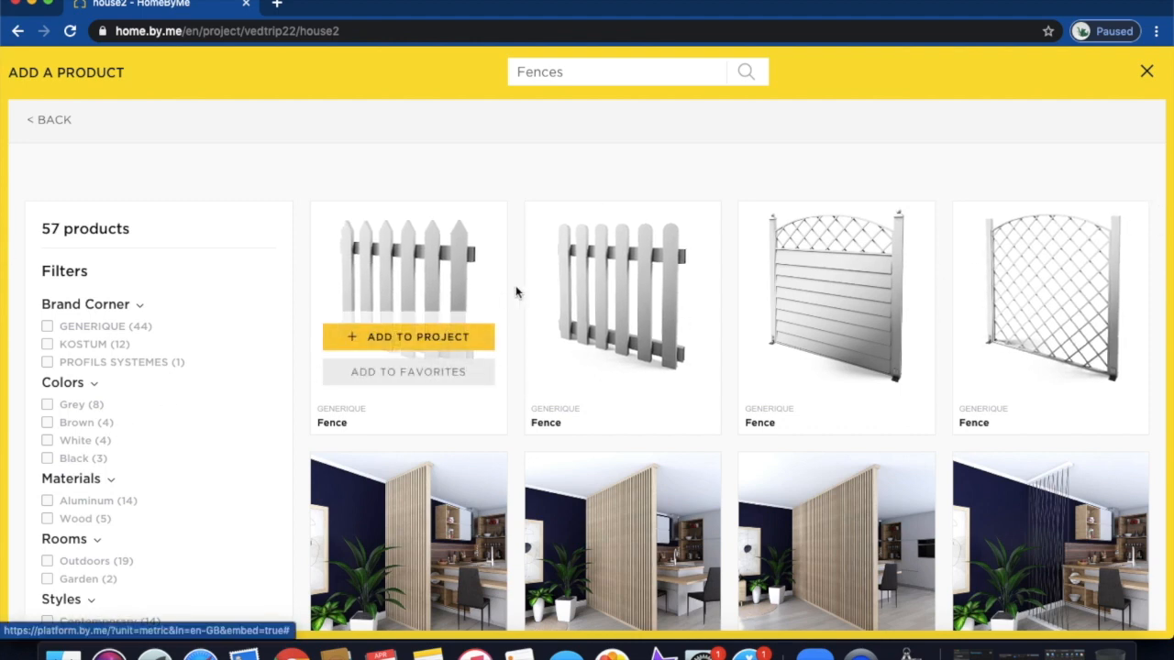
pyautogui.moveTo(608, 347)
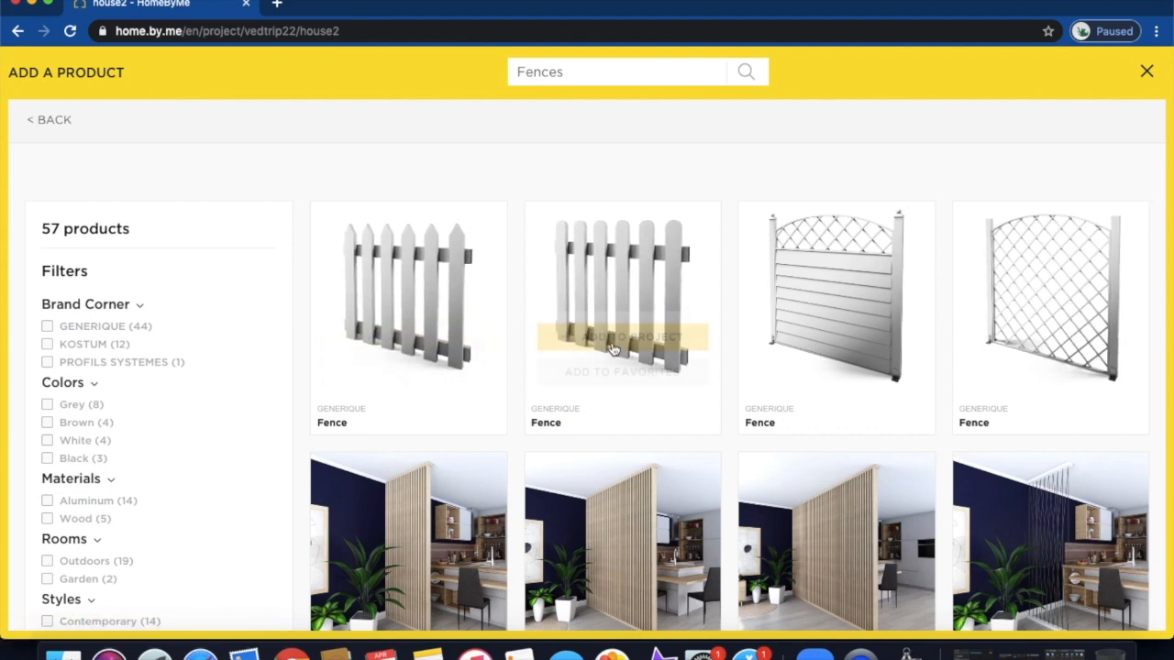
pyautogui.click(612, 339)
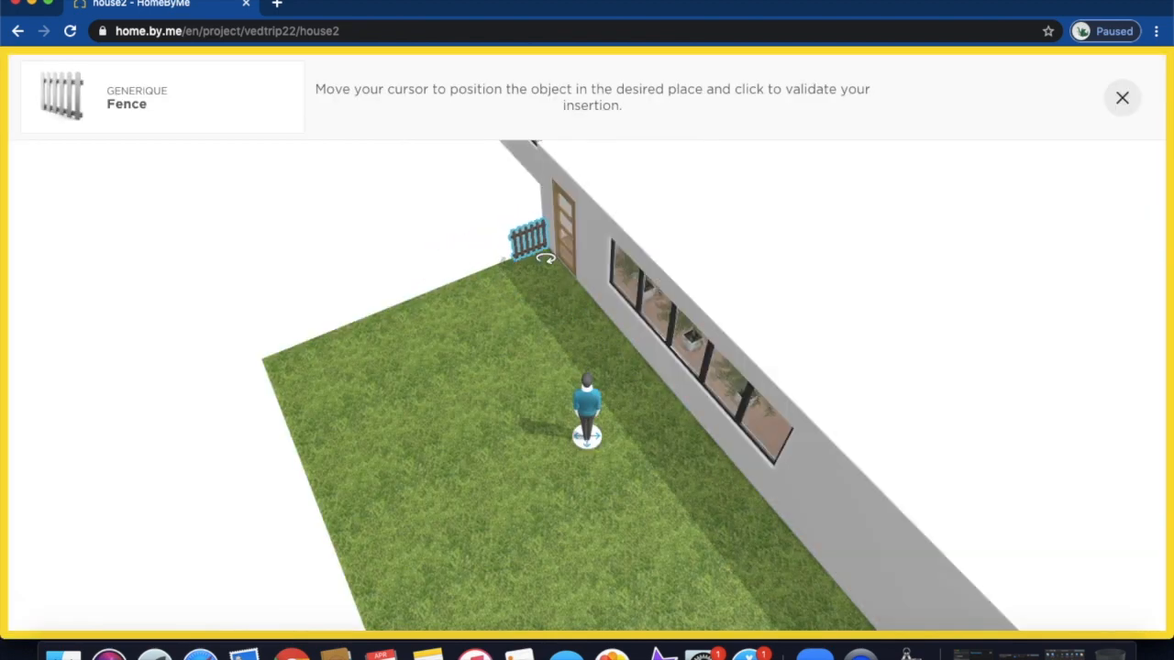
pyautogui.click(539, 254)
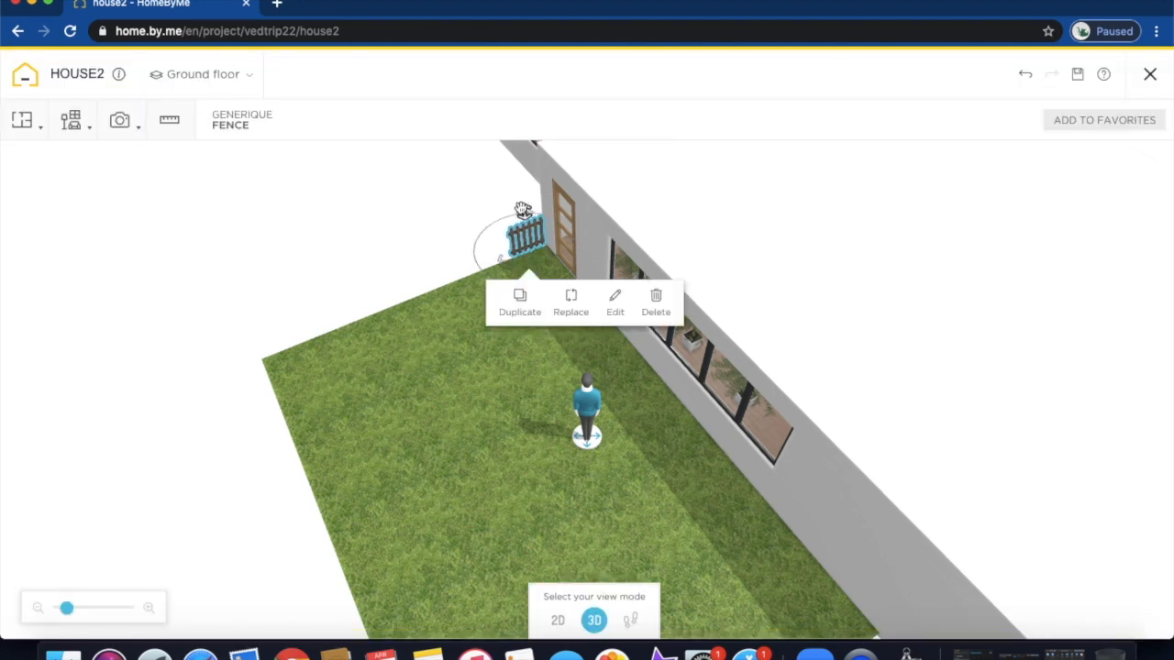
# Set the fence panel's height to 109.1 cm and its width to 154.1 cm.
pyautogui.click(614, 301)
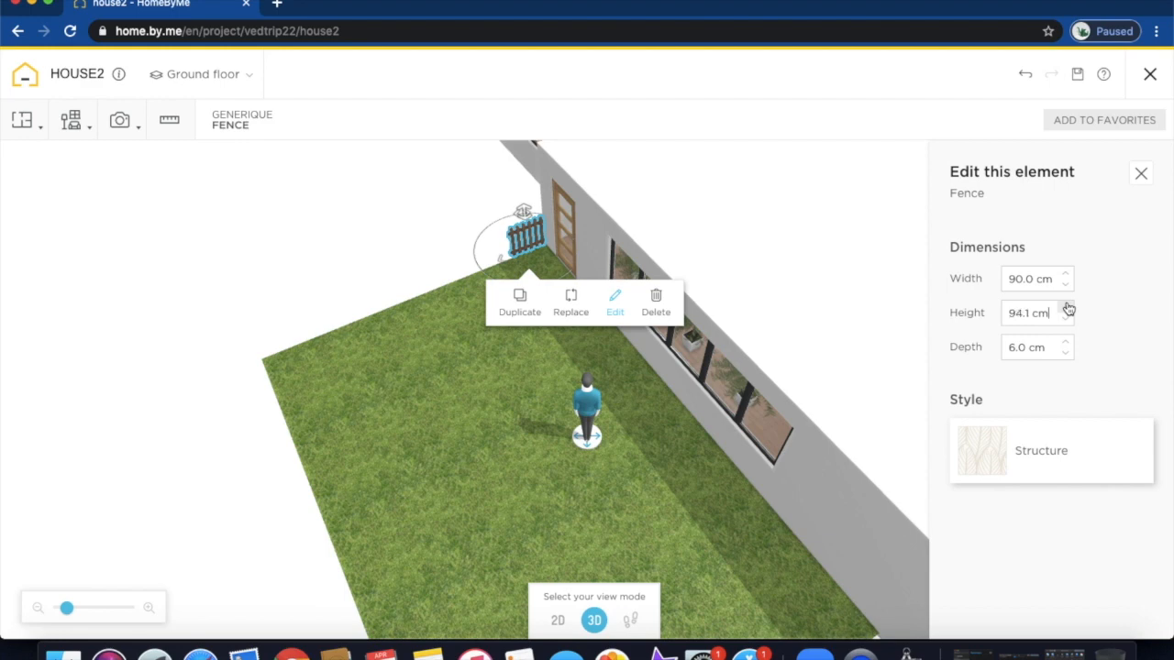
pyautogui.click(525, 237)
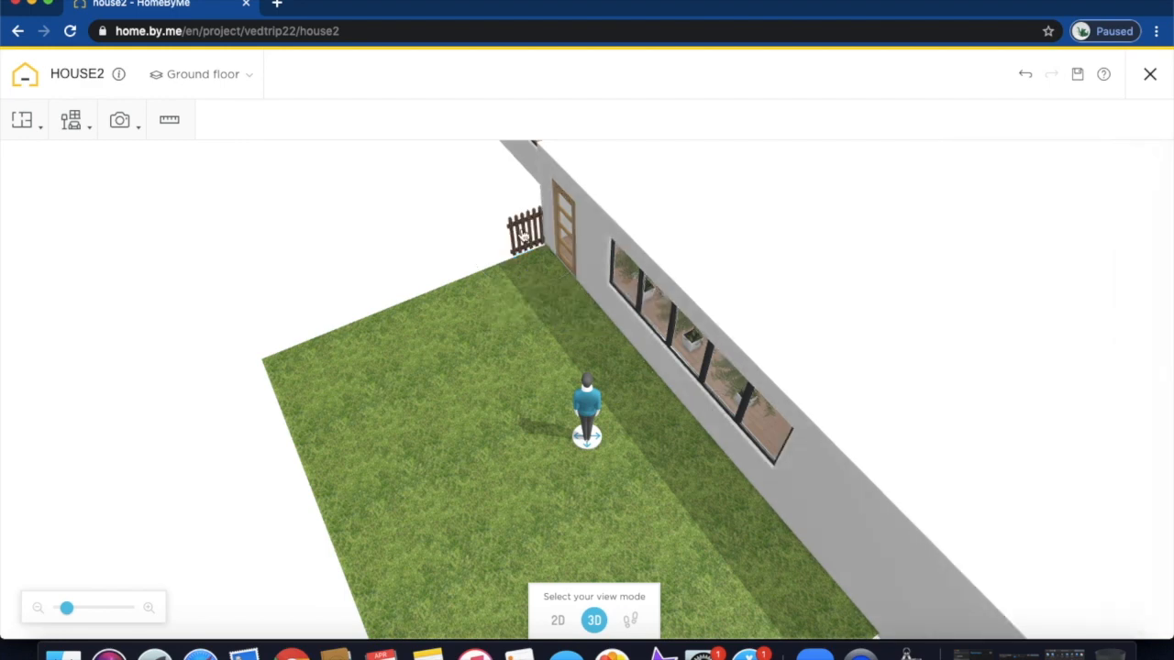
pyautogui.click(608, 279)
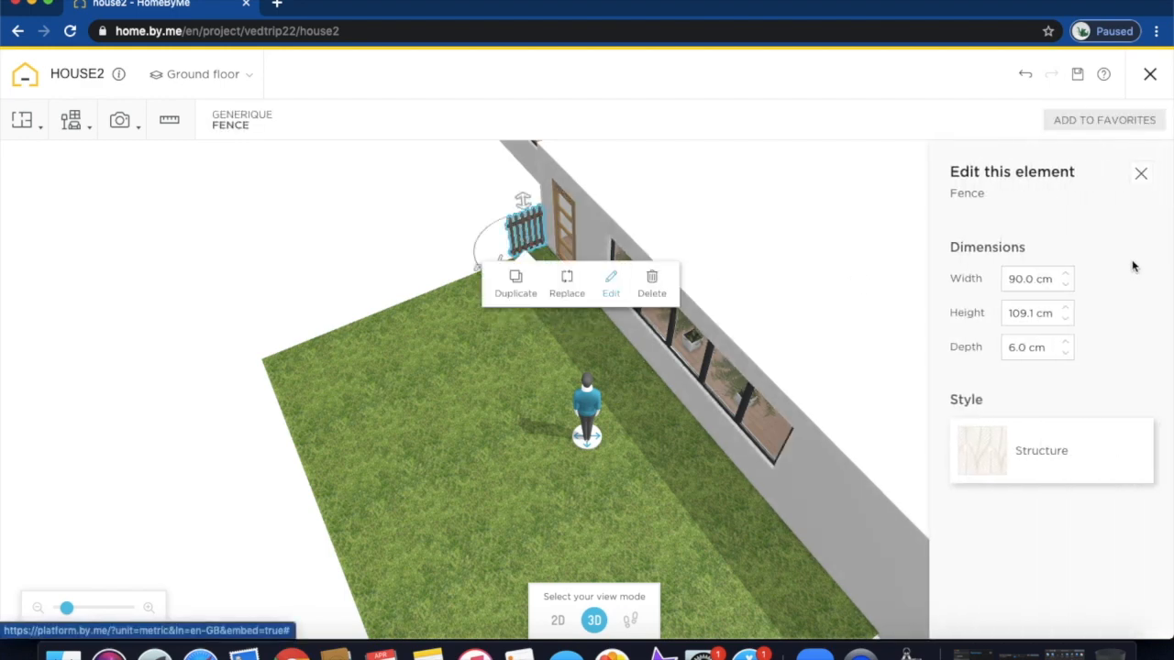
pyautogui.click(1066, 273)
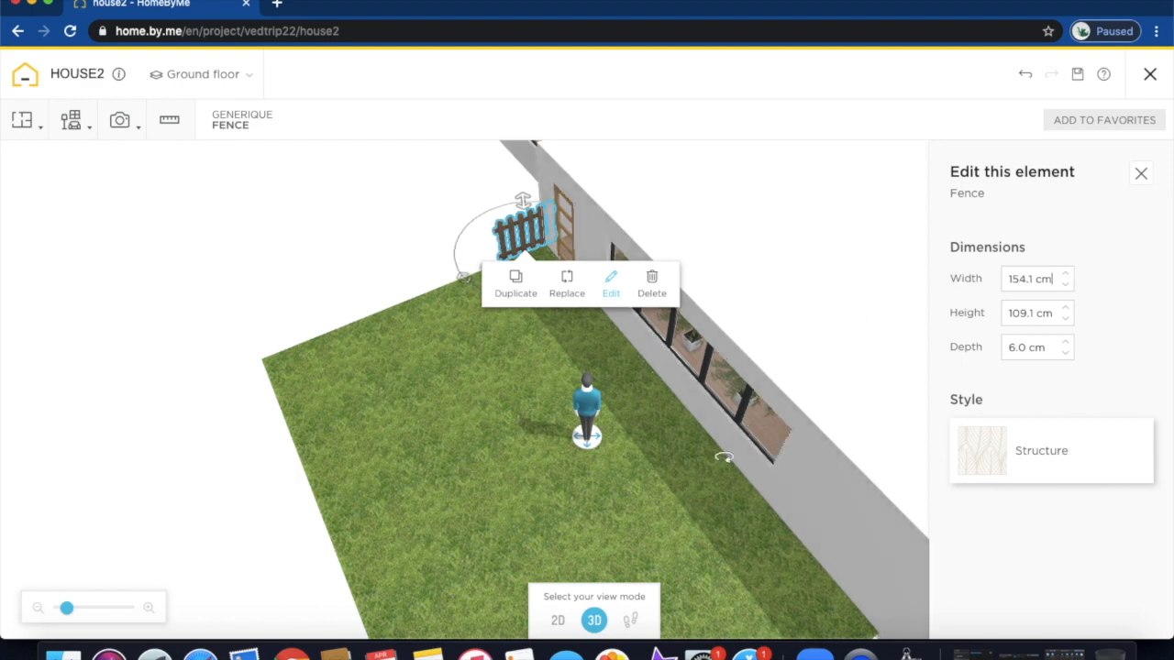
pyautogui.click(668, 471)
# Shift the fence panel clear of the house wall, duplicate it and line up the copy along the garden's side edge.
pyautogui.click(523, 236)
pyautogui.moveTo(523, 237)
pyautogui.mouseDown()
pyautogui.moveTo(500, 250)
pyautogui.moveTo(511, 246)
pyautogui.mouseUp()
pyautogui.click(513, 284)
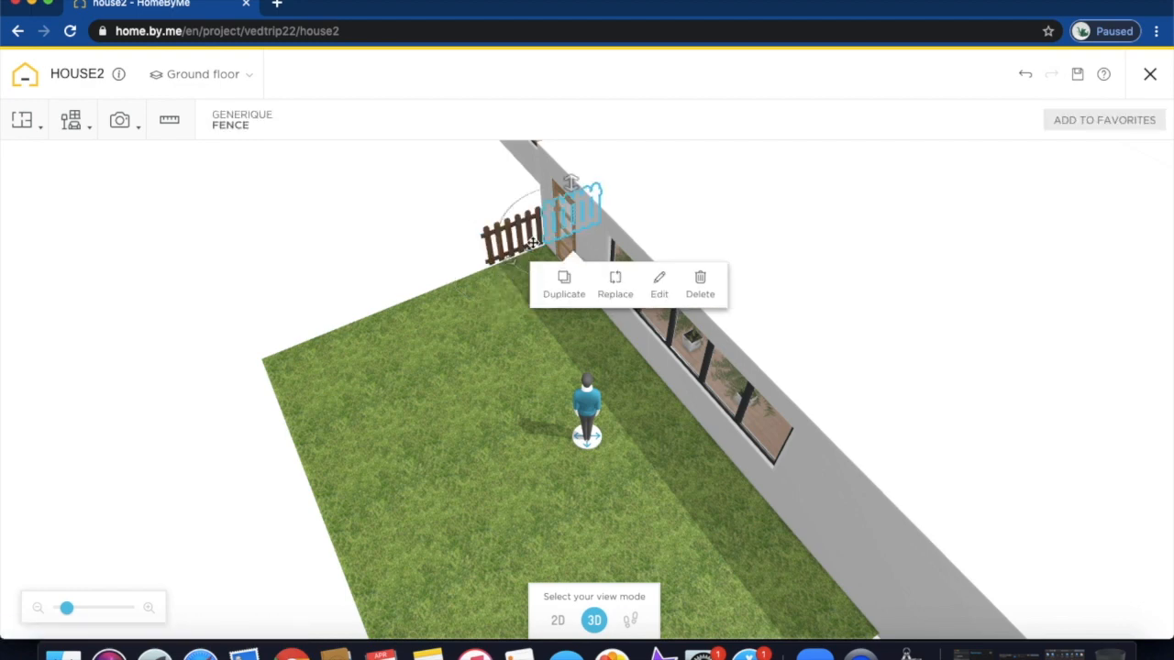
pyautogui.moveTo(555, 216); pyautogui.dragTo(569, 244)
pyautogui.moveTo(589, 402); pyautogui.dragTo(549, 188)
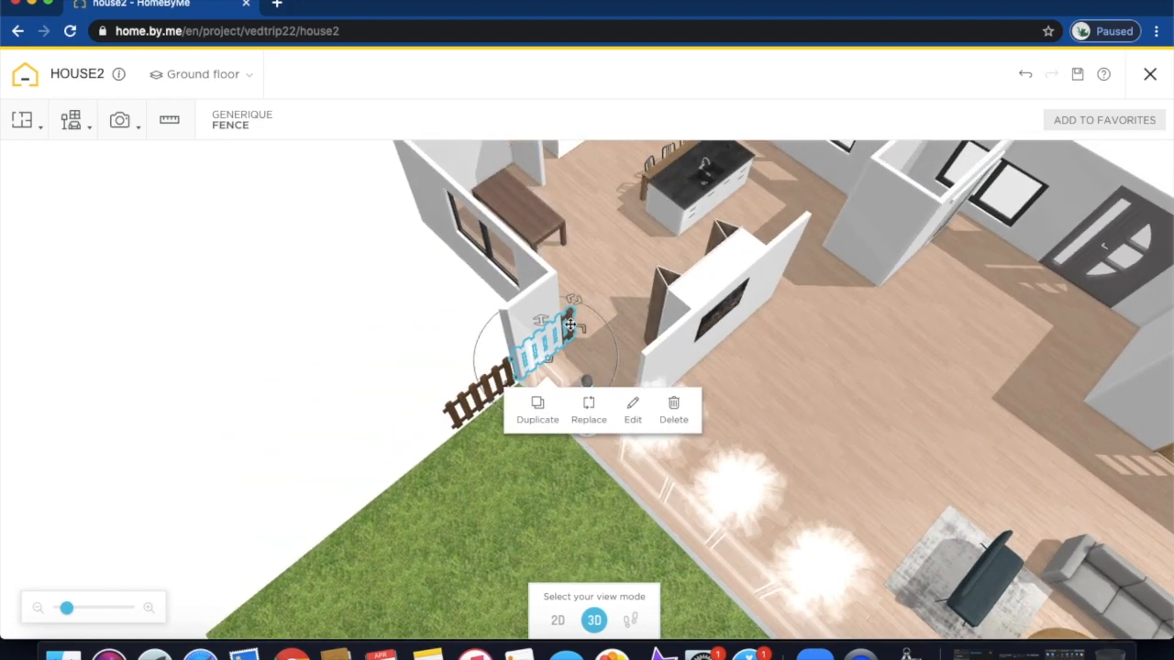
pyautogui.moveTo(569, 324); pyautogui.dragTo(454, 420)
pyautogui.click(534, 501)
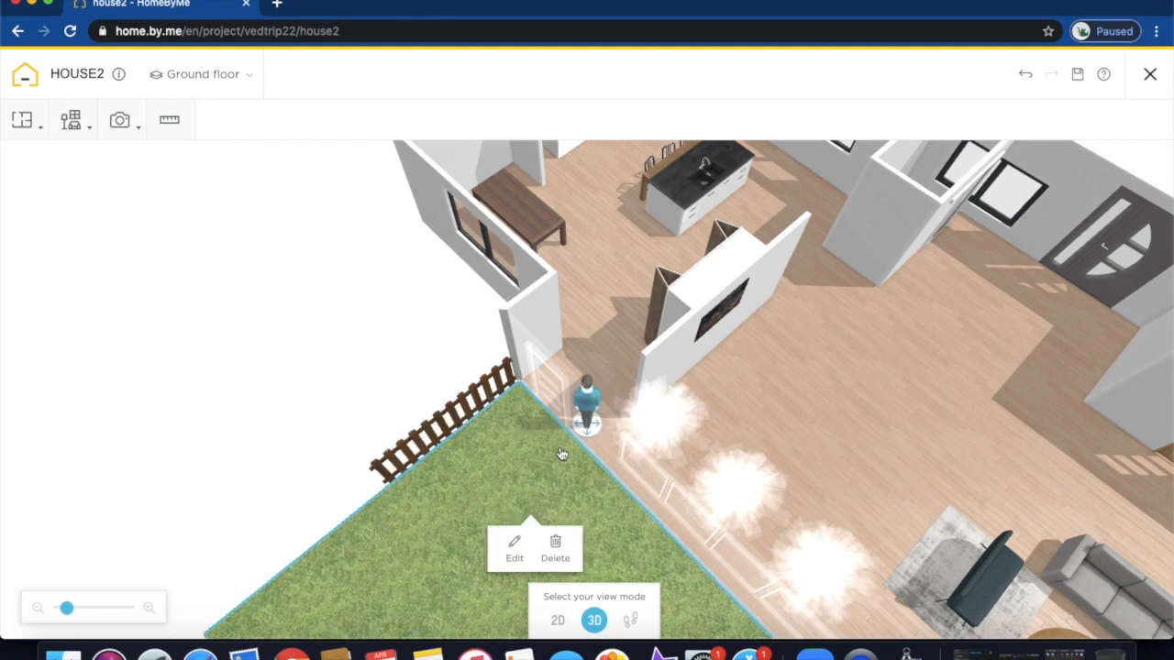
# Duplicate the fence panel twice more and place the copies end to end out to the garden's far corner.
pyautogui.moveTo(548, 485); pyautogui.dragTo(464, 544)
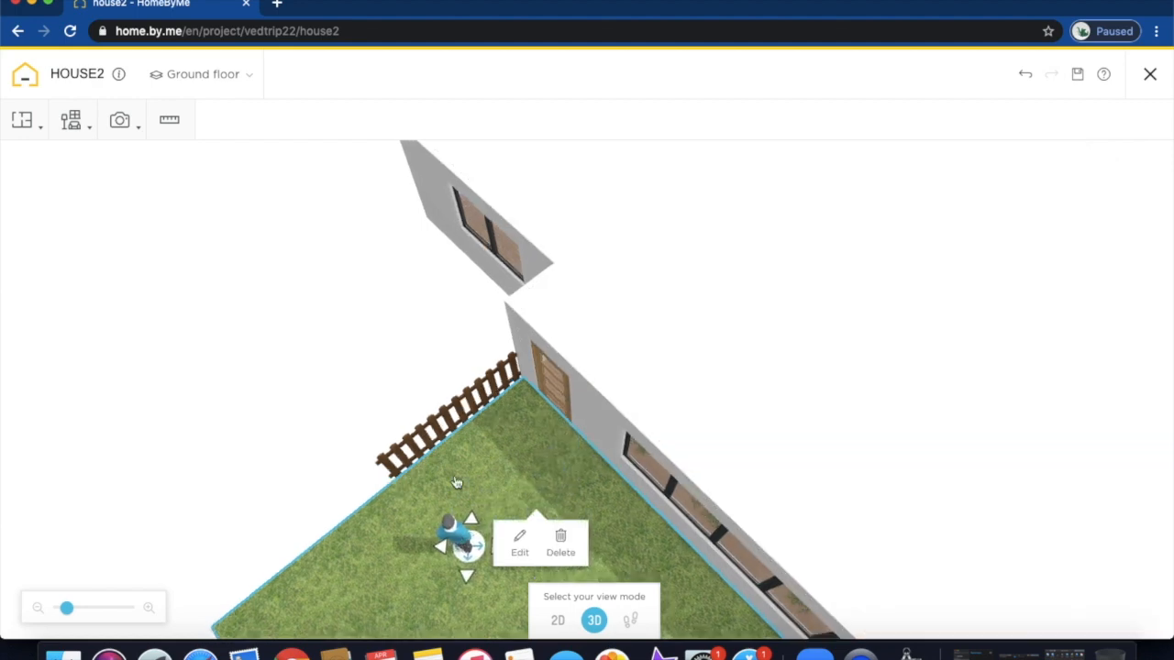
pyautogui.click(523, 344)
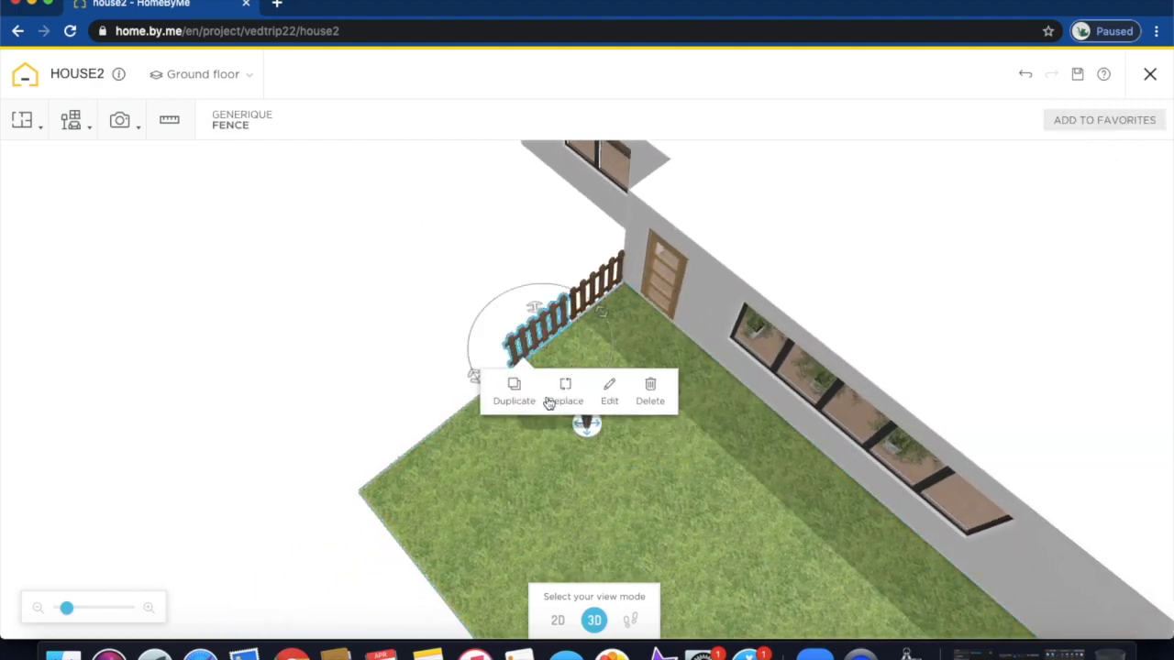
pyautogui.click(513, 393)
pyautogui.moveTo(587, 283); pyautogui.dragTo(458, 384)
pyautogui.click(588, 347)
pyautogui.moveTo(545, 328)
pyautogui.mouseDown()
pyautogui.moveTo(413, 439)
pyautogui.moveTo(415, 430)
pyautogui.mouseUp()
pyautogui.click(525, 496)
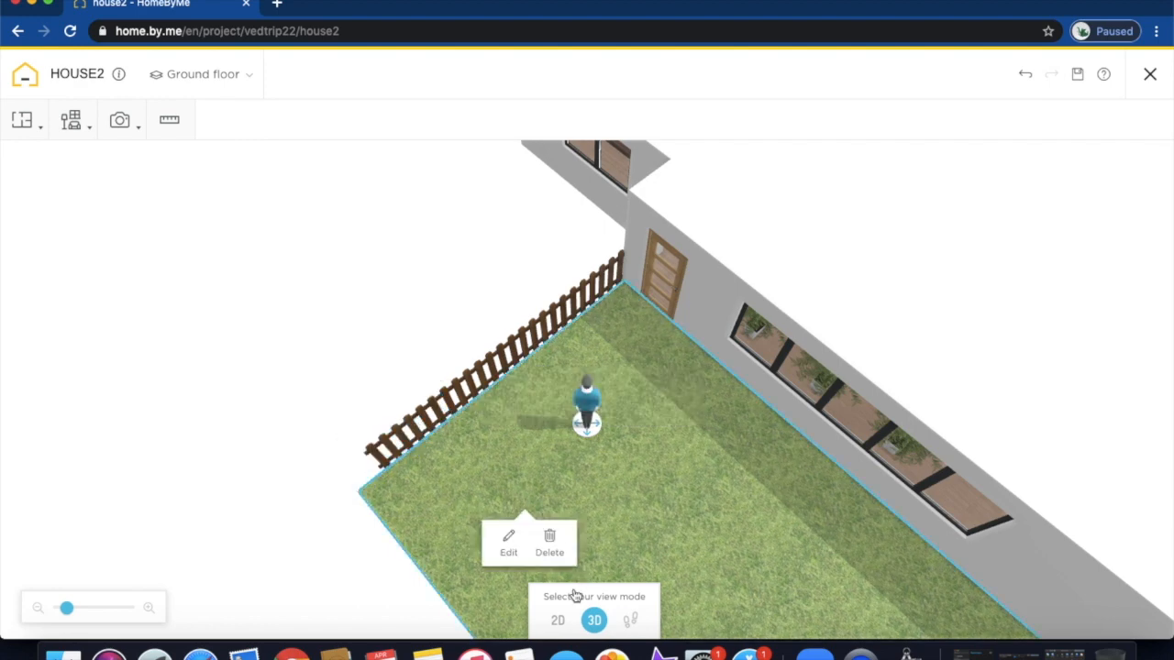
pyautogui.click(558, 620)
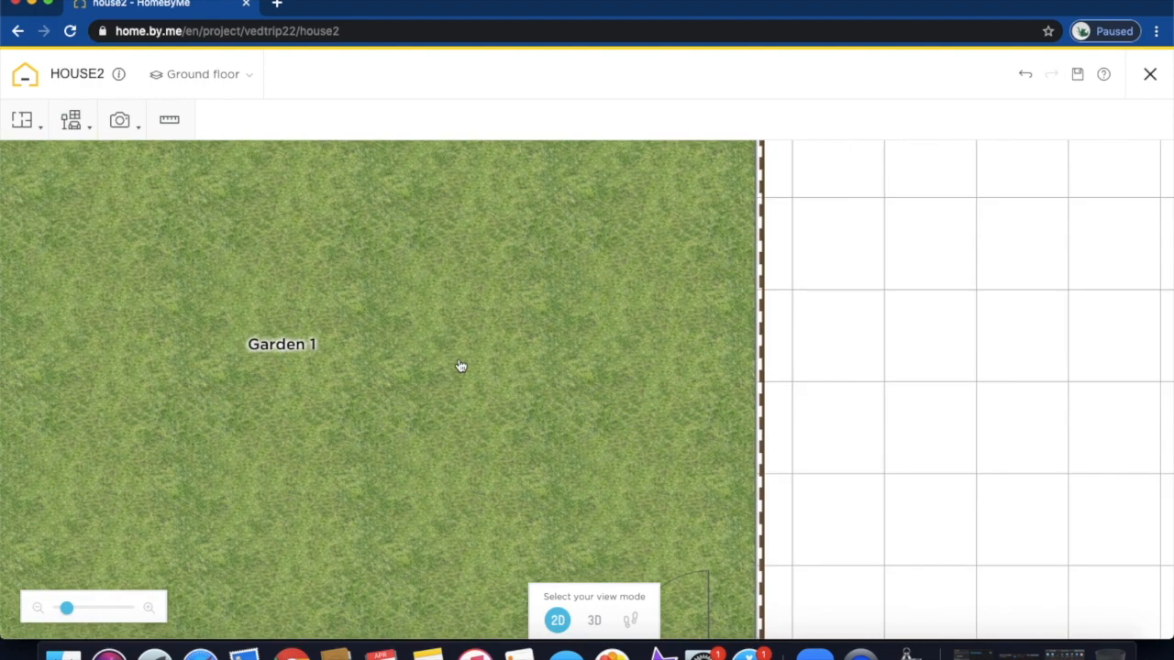
pyautogui.moveTo(518, 202); pyautogui.dragTo(521, 232)
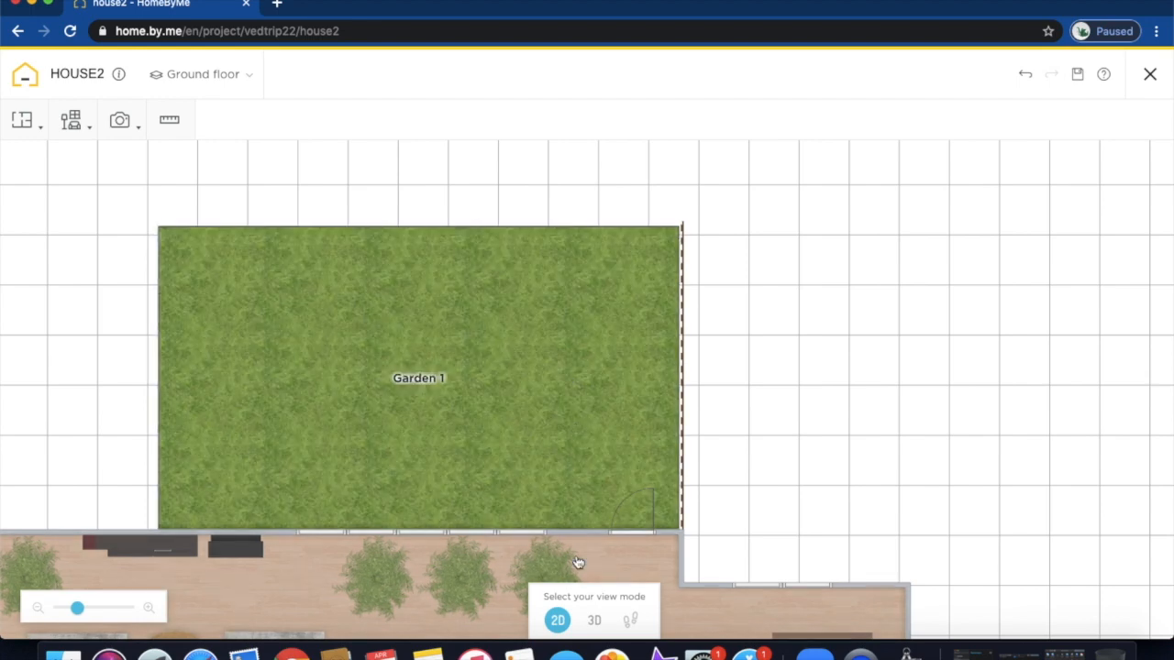
pyautogui.click(593, 622)
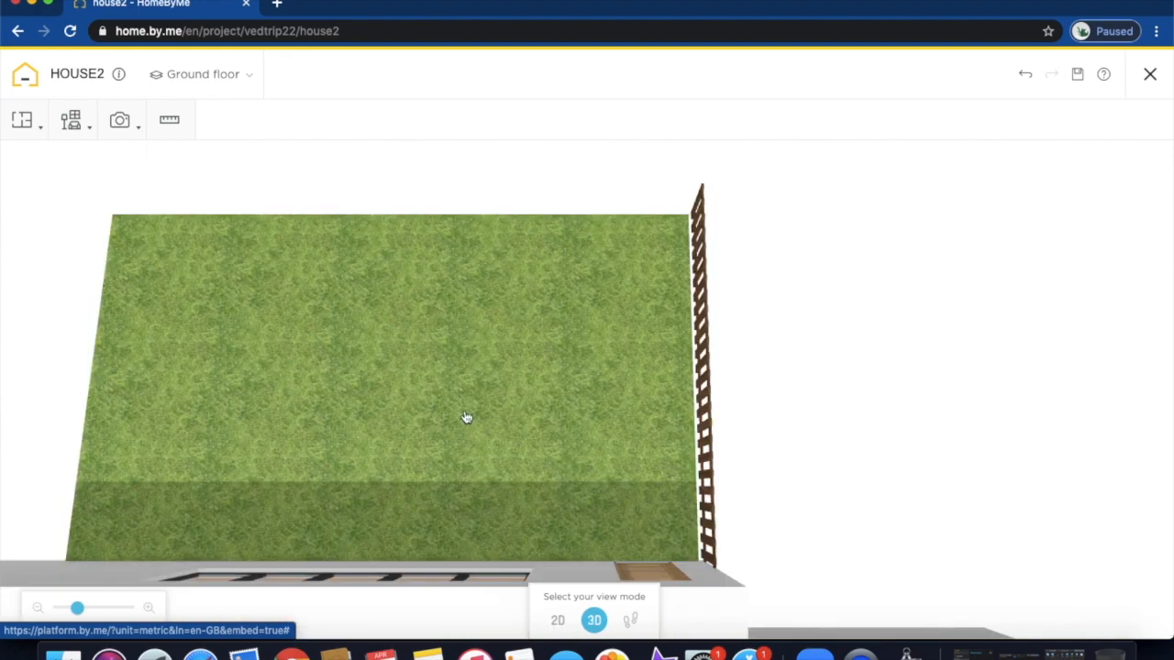
pyautogui.moveTo(582, 416); pyautogui.dragTo(678, 430)
pyautogui.click(453, 335)
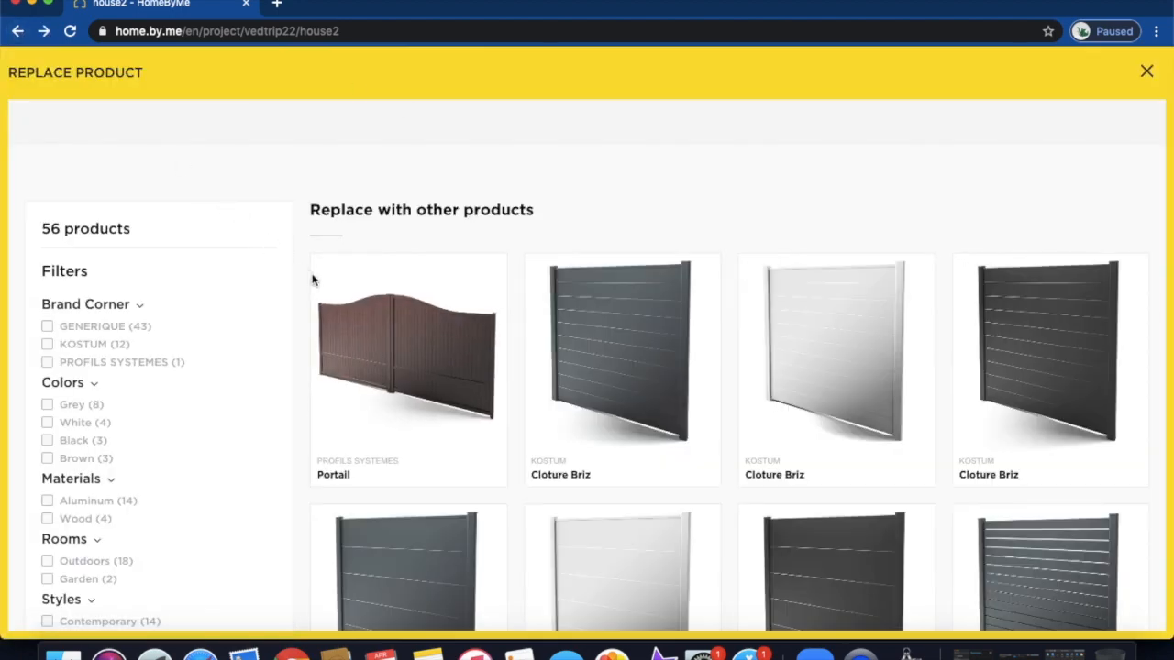
pyautogui.click(14, 34)
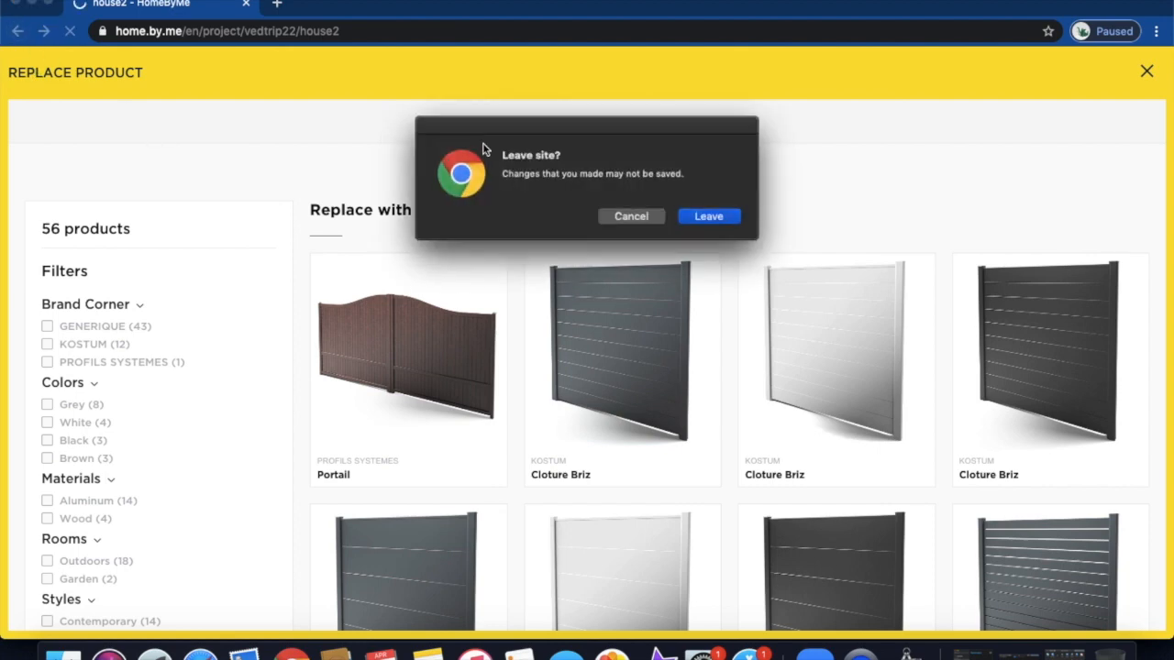
pyautogui.click(622, 213)
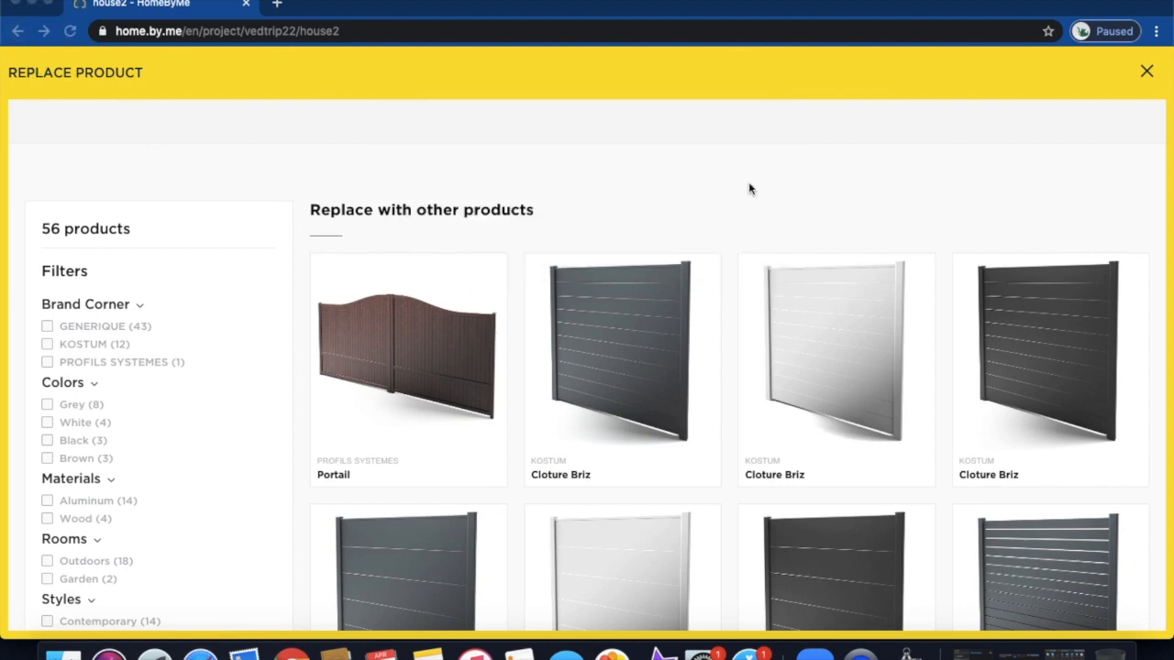
pyautogui.click(1145, 73)
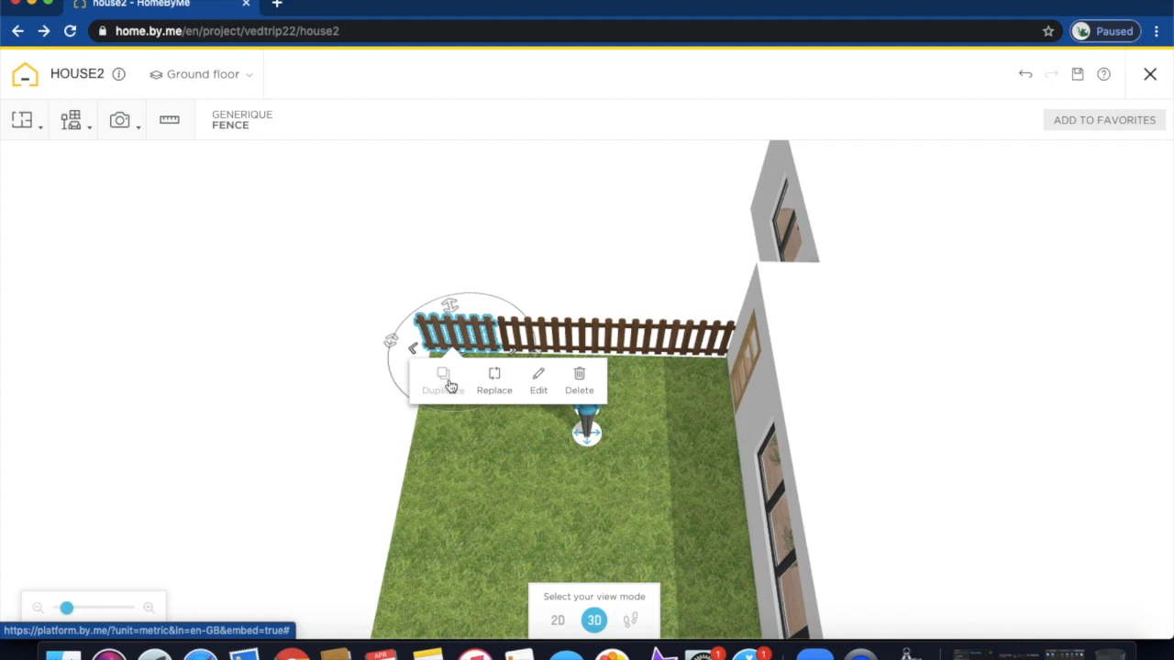
# Duplicate the side fence's outermost panel and rotate the copy parallel to the garden's back edge.
pyautogui.moveTo(459, 383); pyautogui.dragTo(342, 367)
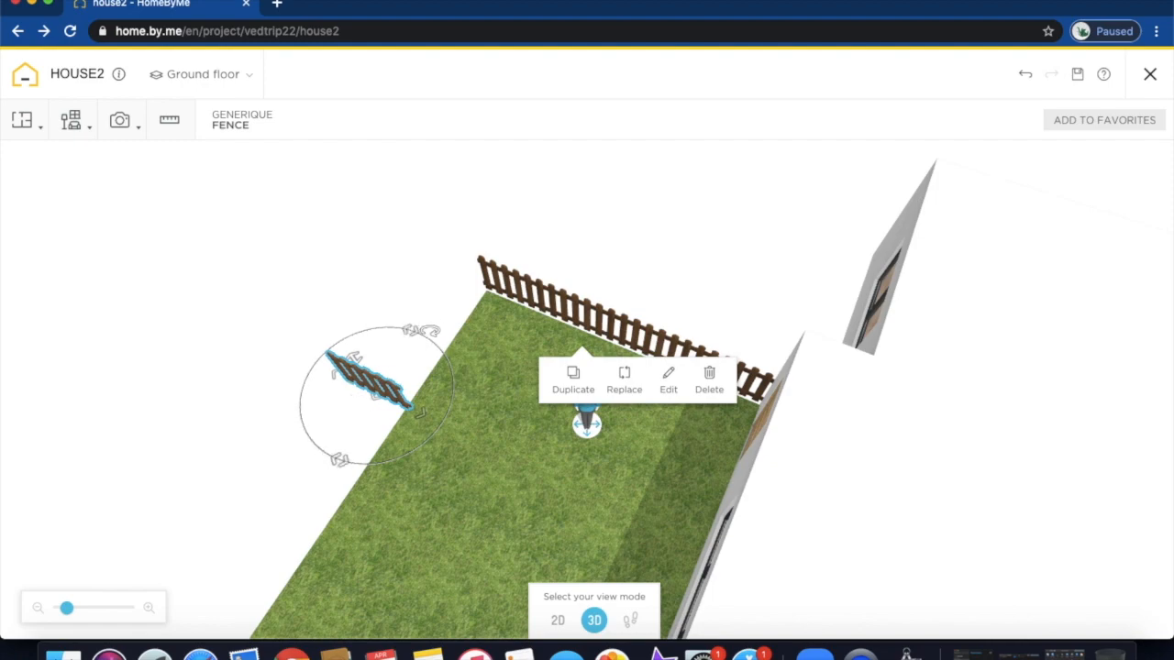
pyautogui.moveTo(413, 329); pyautogui.dragTo(275, 348)
pyautogui.moveTo(430, 485); pyautogui.dragTo(515, 344)
pyautogui.moveTo(485, 427); pyautogui.dragTo(401, 469)
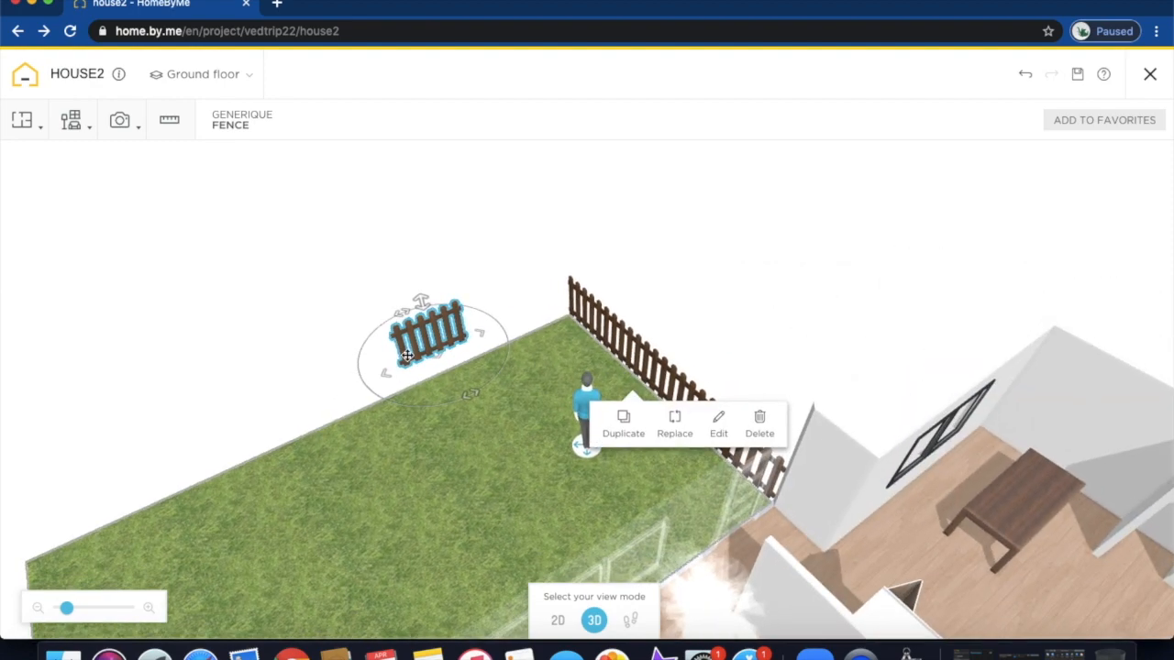
# Place the rotated panel on the back edge at the unfenced far corner and add a duplicate directly beside it.
pyautogui.click(405, 336)
pyautogui.moveTo(373, 350)
pyautogui.mouseDown()
pyautogui.moveTo(344, 367)
pyautogui.moveTo(358, 359)
pyautogui.mouseUp()
pyautogui.click(534, 223)
pyautogui.moveTo(534, 224); pyautogui.dragTo(208, 217)
pyautogui.click(519, 266)
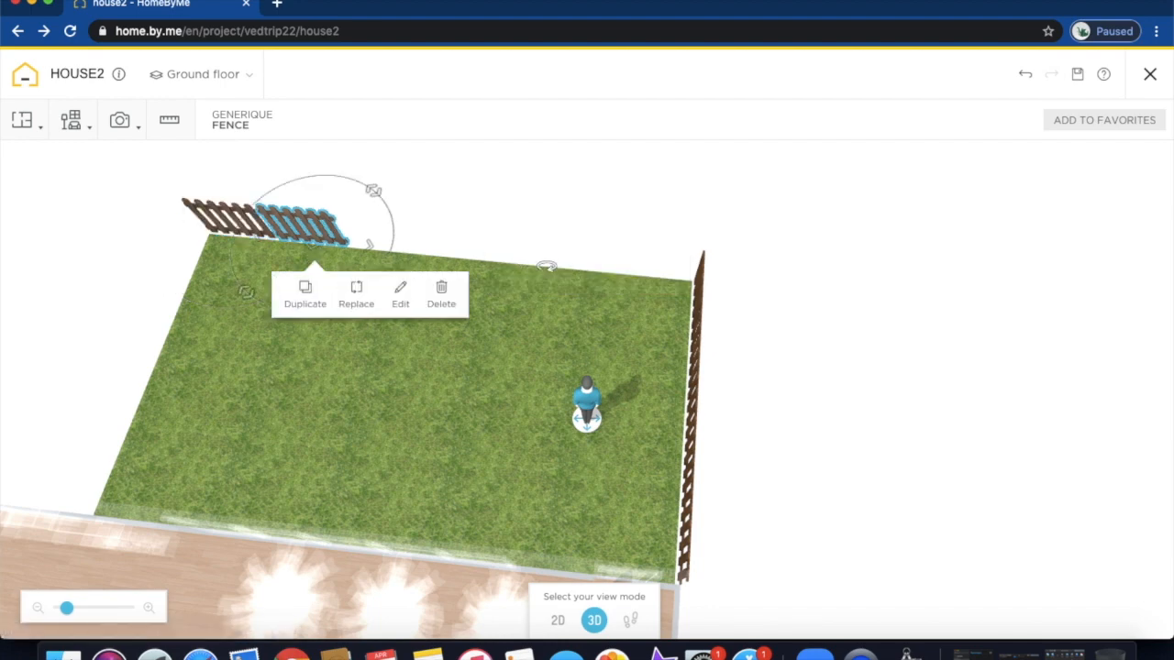
# Duplicate the fence panel five more times end to end along the back edge to the corner with the side fence.
pyautogui.click(321, 303)
pyautogui.click(385, 305)
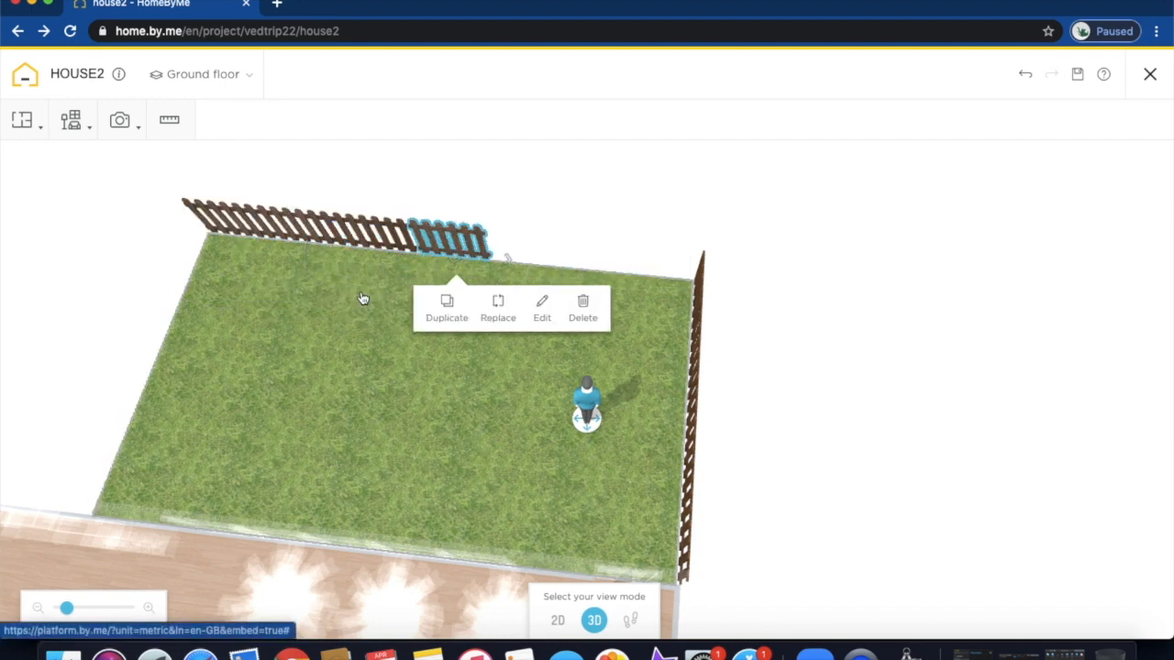
pyautogui.click(449, 303)
pyautogui.click(528, 314)
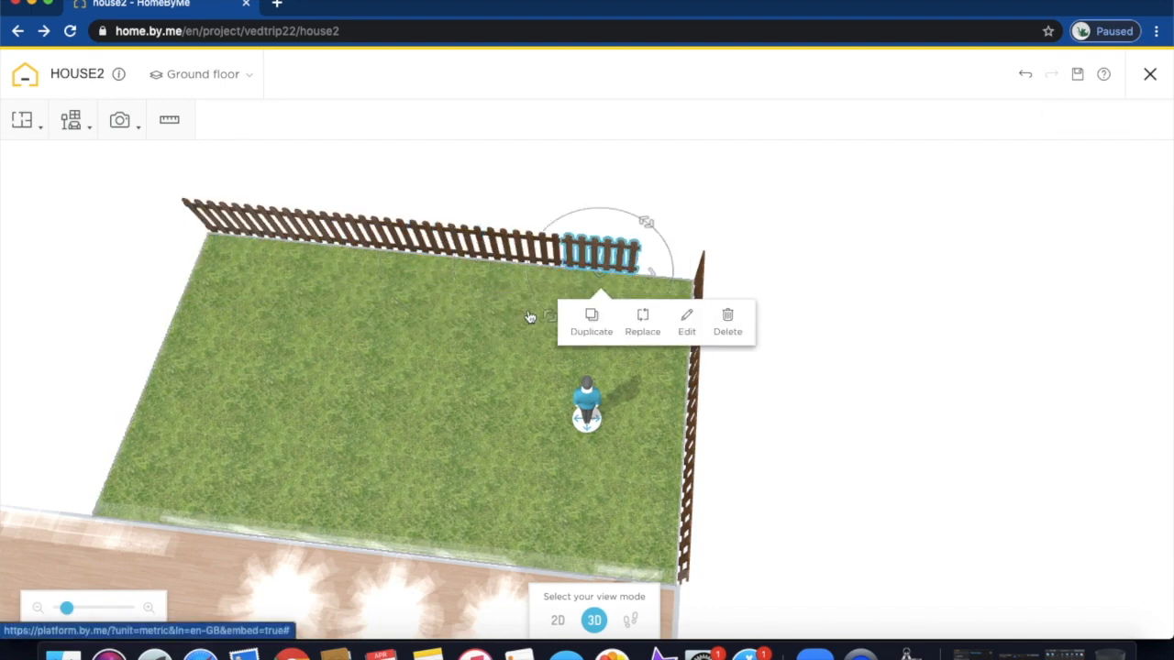
pyautogui.click(608, 318)
pyautogui.click(819, 268)
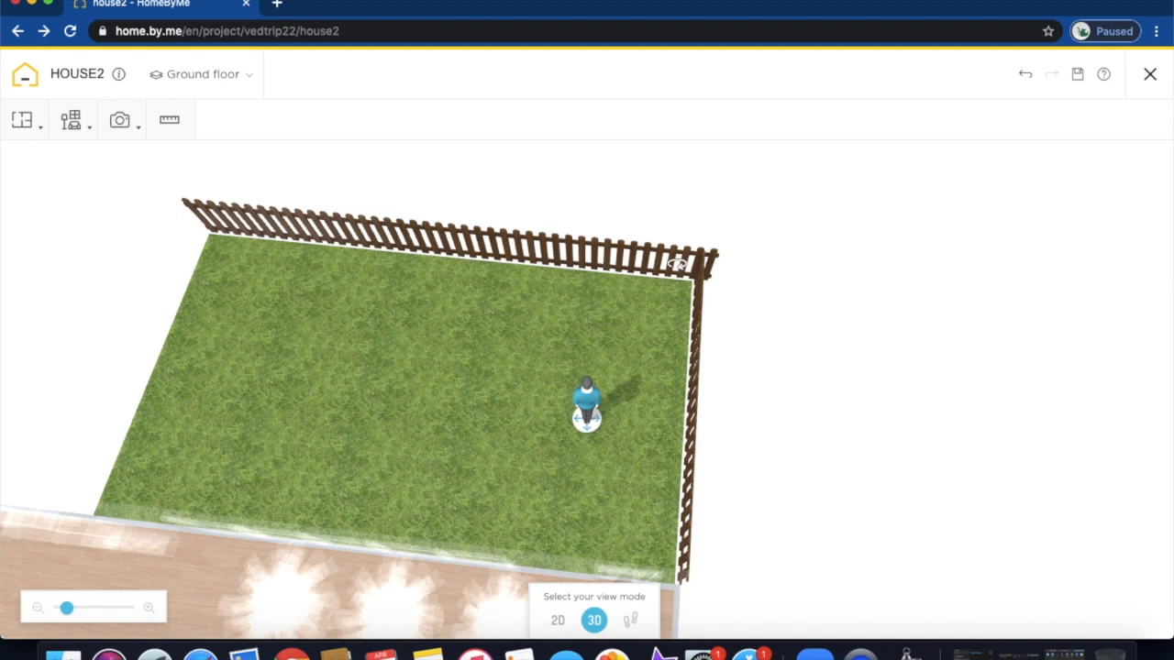
# Set the overhanging corner panel's width to 116.1 cm and move it flush against the neighbouring back panel.
pyautogui.click(679, 262)
pyautogui.click(760, 315)
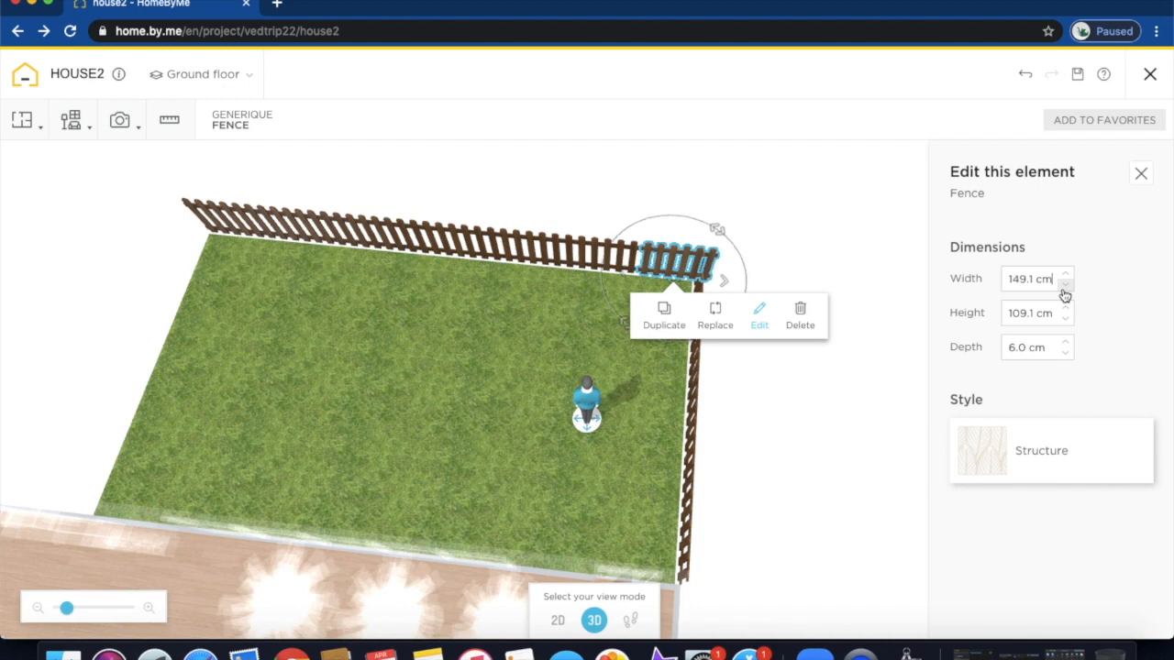
pyautogui.click(1064, 290)
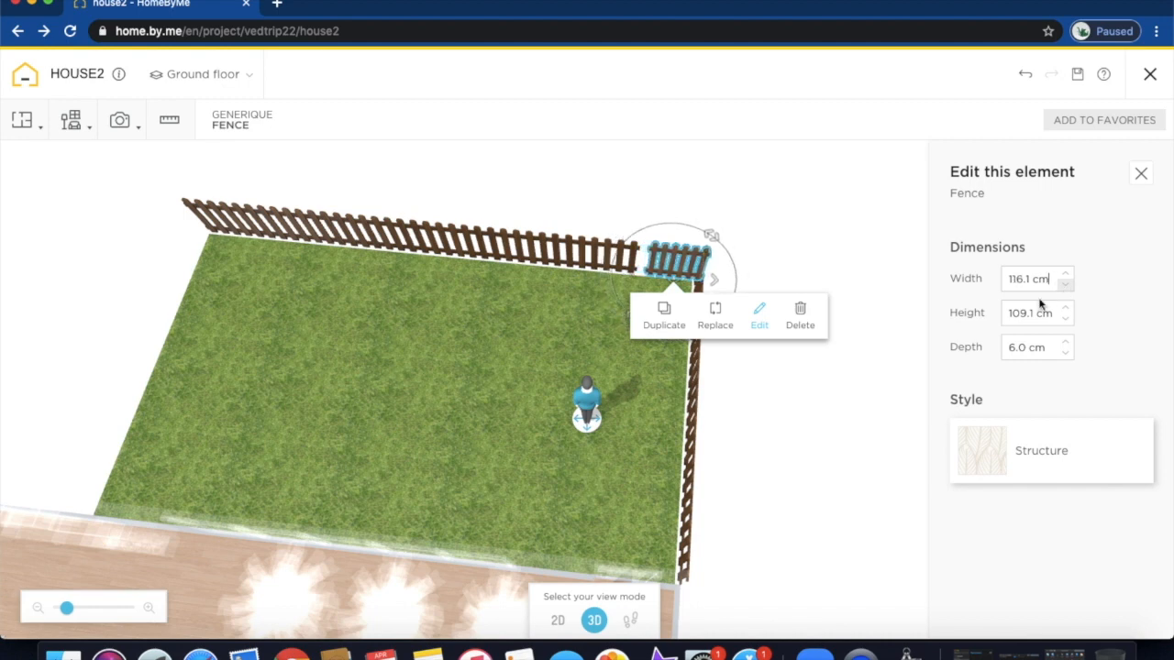
pyautogui.click(893, 409)
pyautogui.click(676, 269)
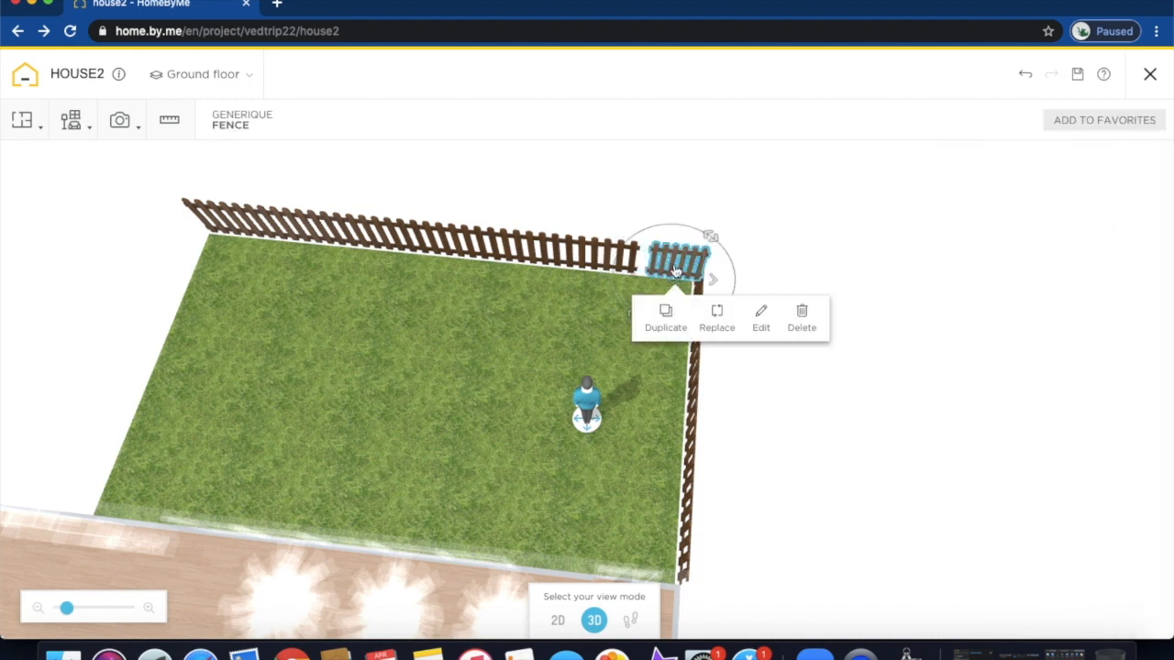
pyautogui.moveTo(676, 269); pyautogui.dragTo(657, 268)
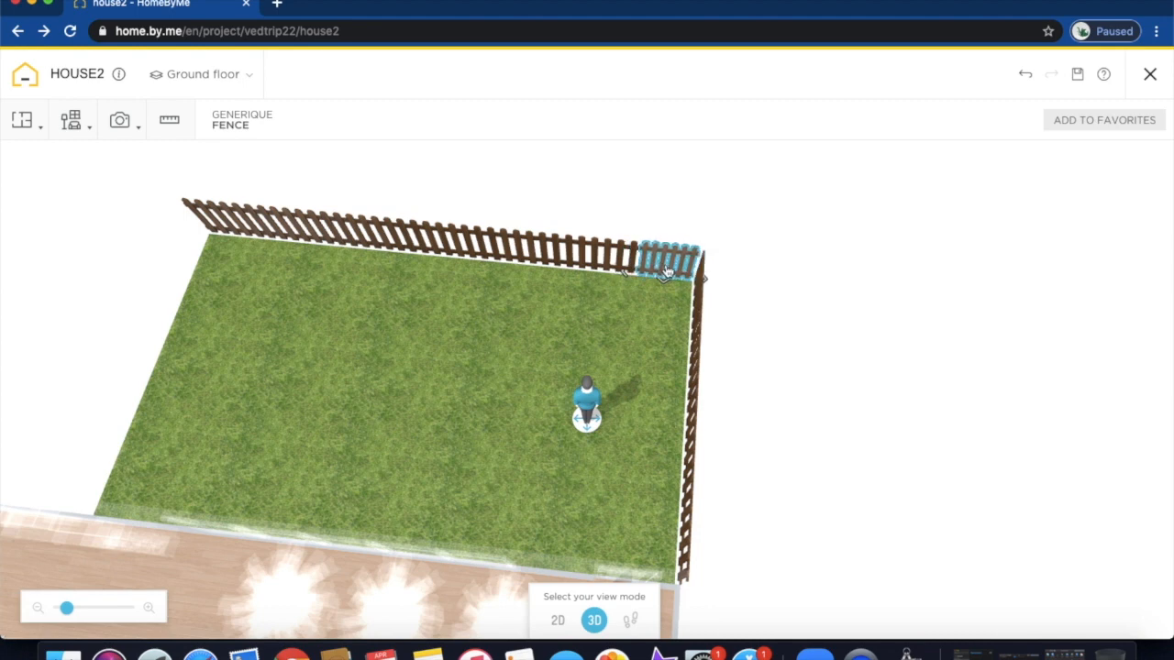
# Widen the corner panel to 117.1 cm and nudge it to meet the side fence.
pyautogui.click(667, 271)
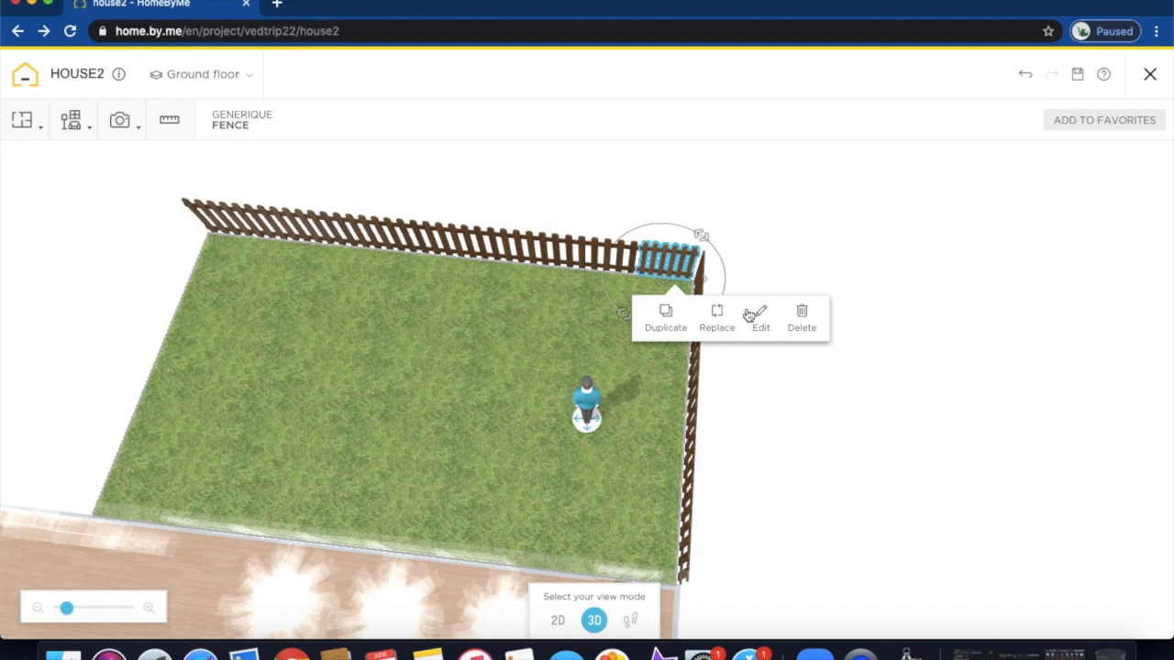
pyautogui.click(761, 317)
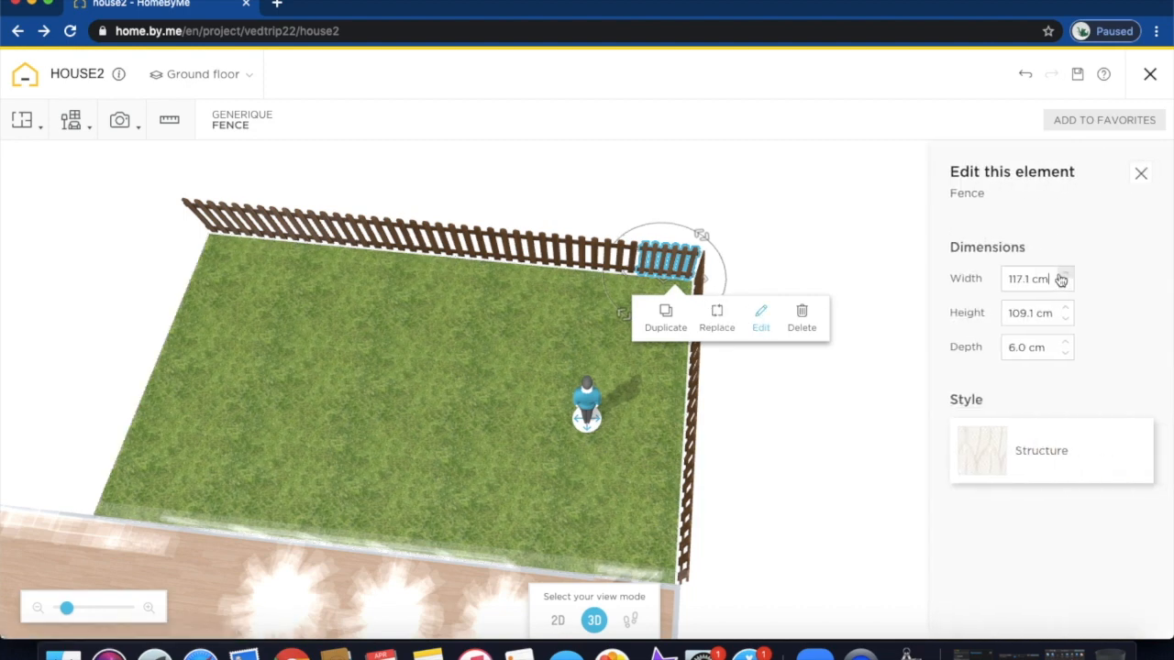
pyautogui.click(814, 373)
pyautogui.click(660, 269)
pyautogui.moveTo(660, 269); pyautogui.dragTo(666, 271)
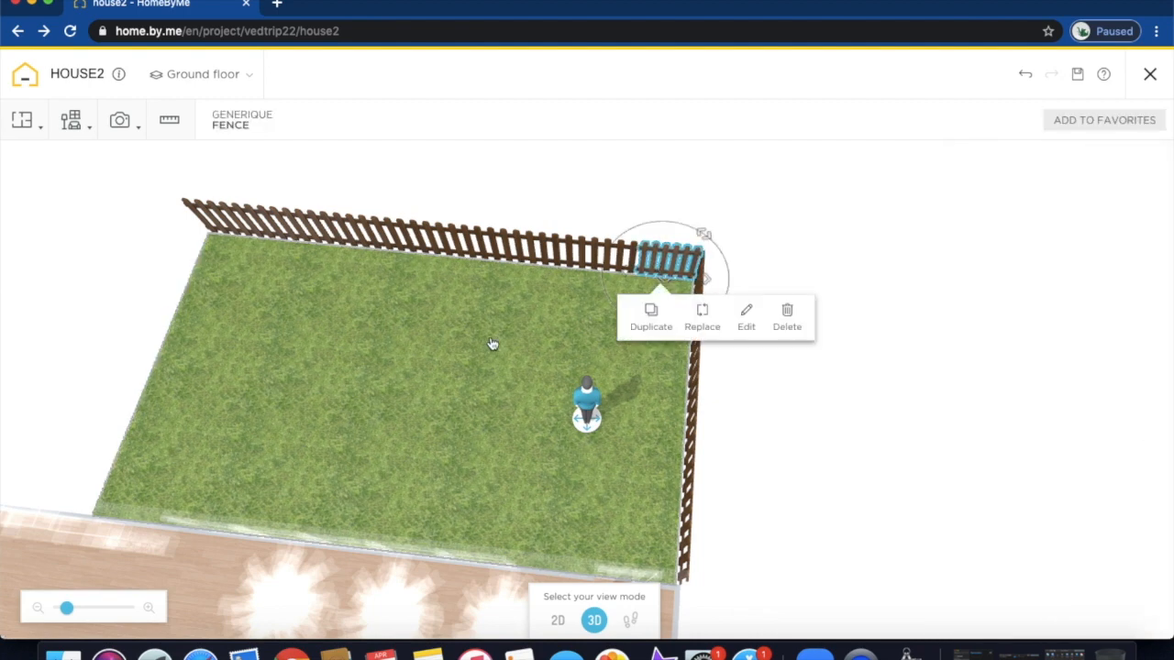
# Duplicate the back fence's end panel at the garden's open corner.
pyautogui.click(490, 340)
pyautogui.moveTo(589, 401); pyautogui.dragTo(163, 330)
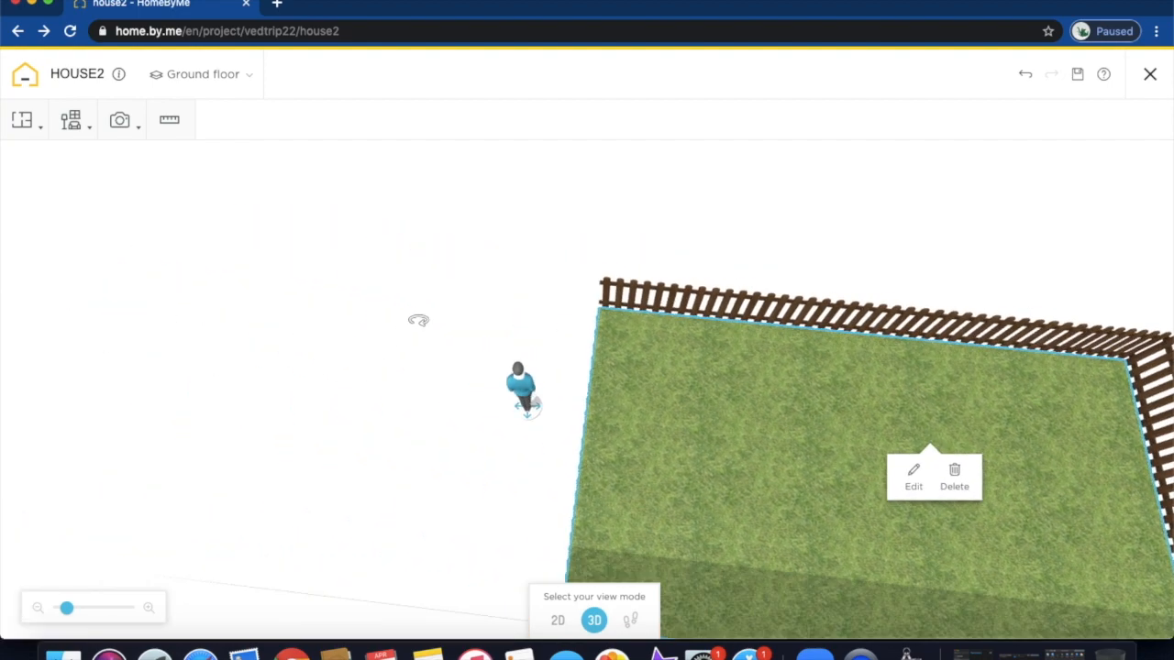
pyautogui.click(681, 313)
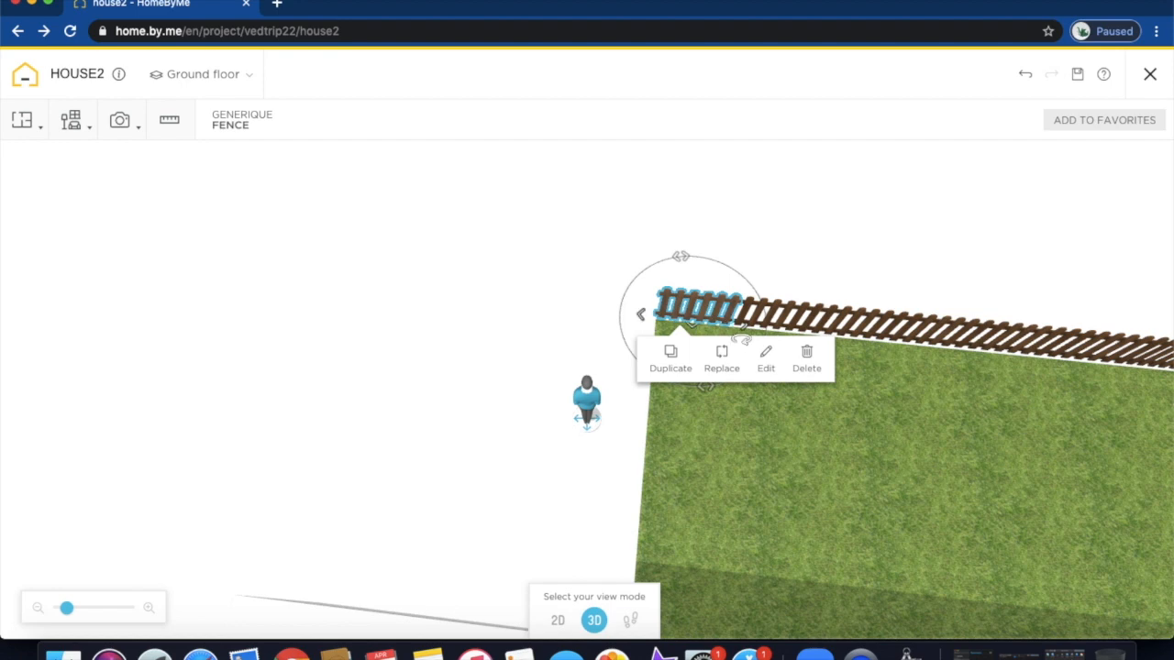
pyautogui.click(673, 365)
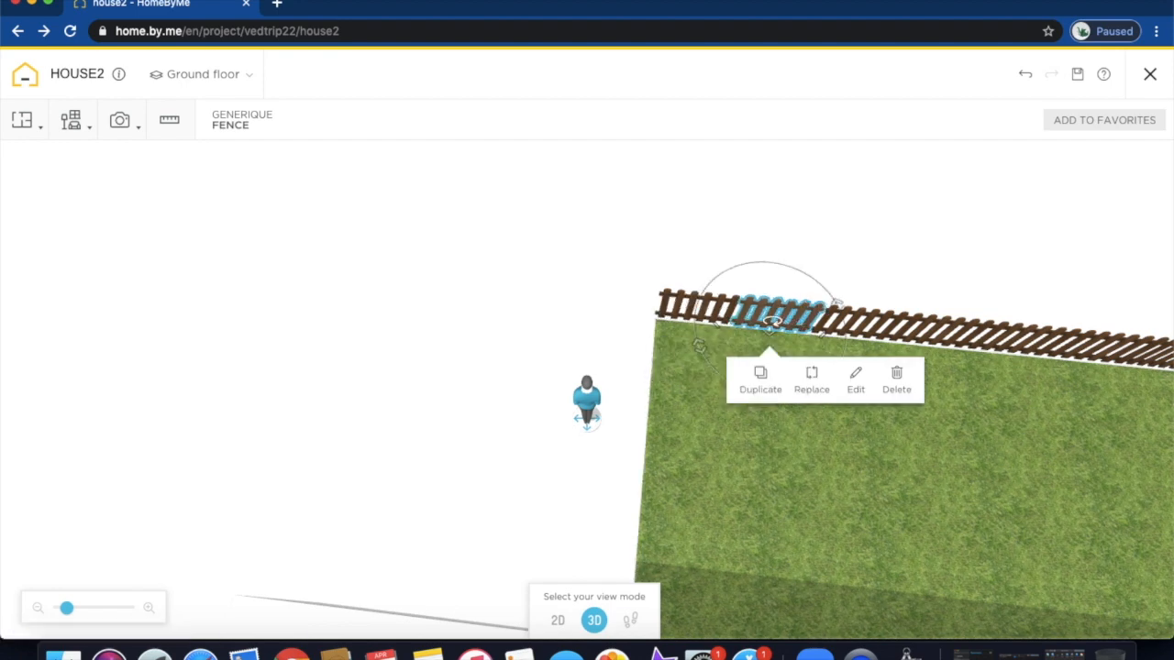
pyautogui.moveTo(781, 321); pyautogui.dragTo(749, 322)
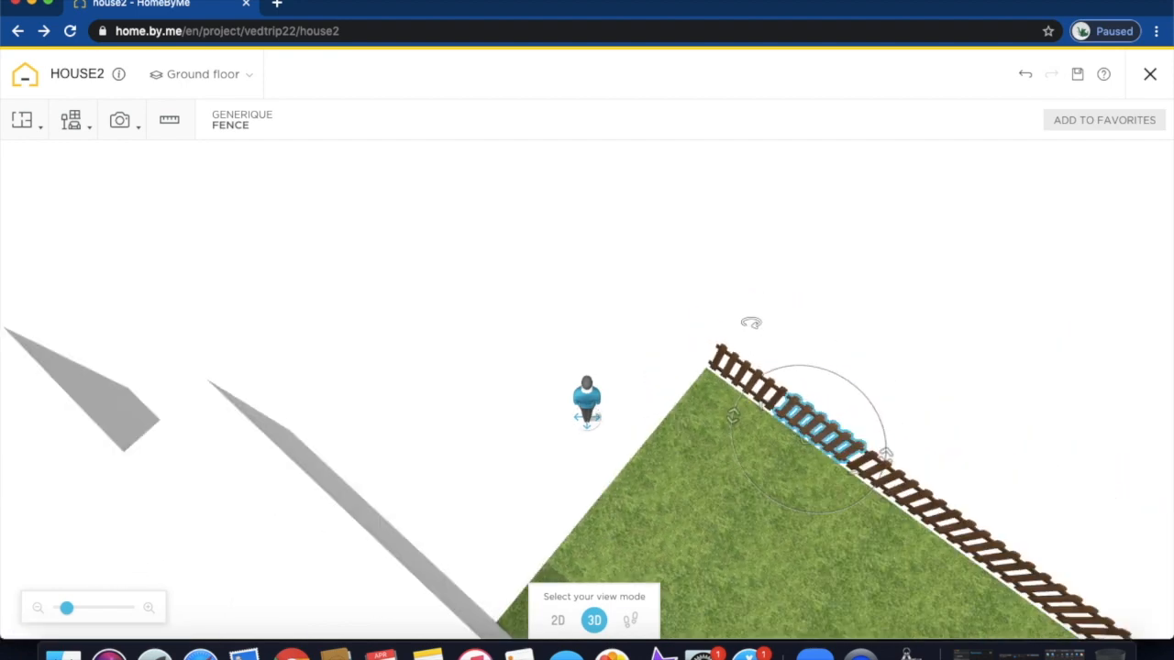
pyautogui.click(804, 416)
pyautogui.moveTo(796, 417); pyautogui.dragTo(530, 441)
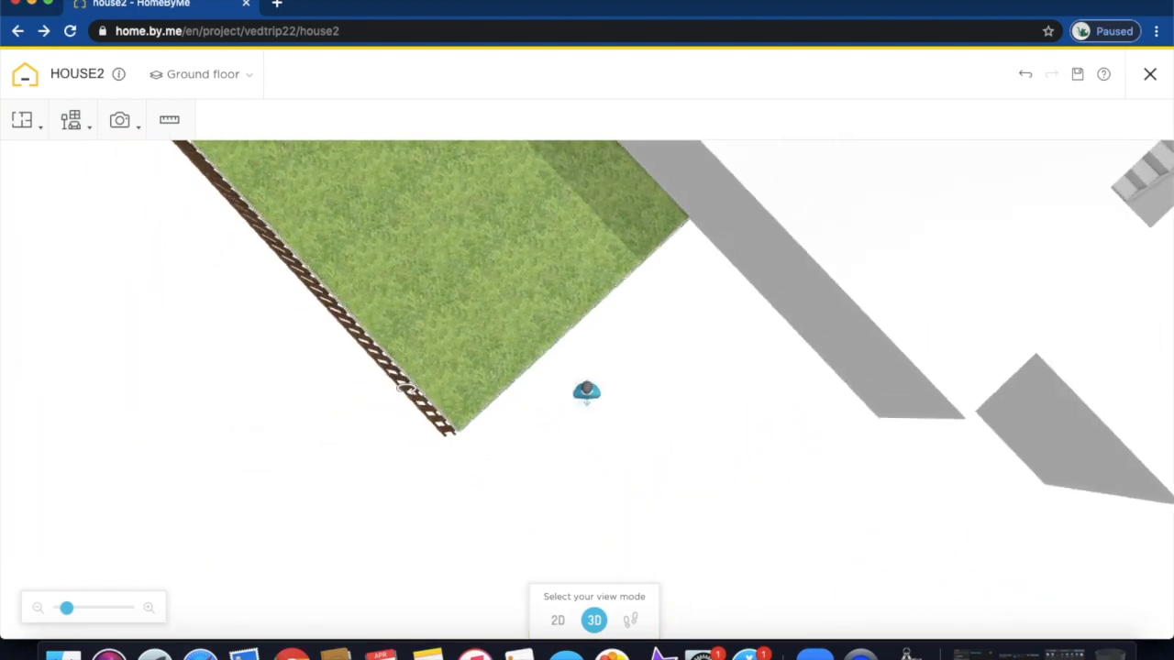
# Pull the duplicated panel out, rotate it parallel to the open side edge and place it there at the back corner.
pyautogui.click(374, 360)
pyautogui.moveTo(373, 361); pyautogui.dragTo(553, 440)
pyautogui.moveTo(550, 342); pyautogui.dragTo(370, 310)
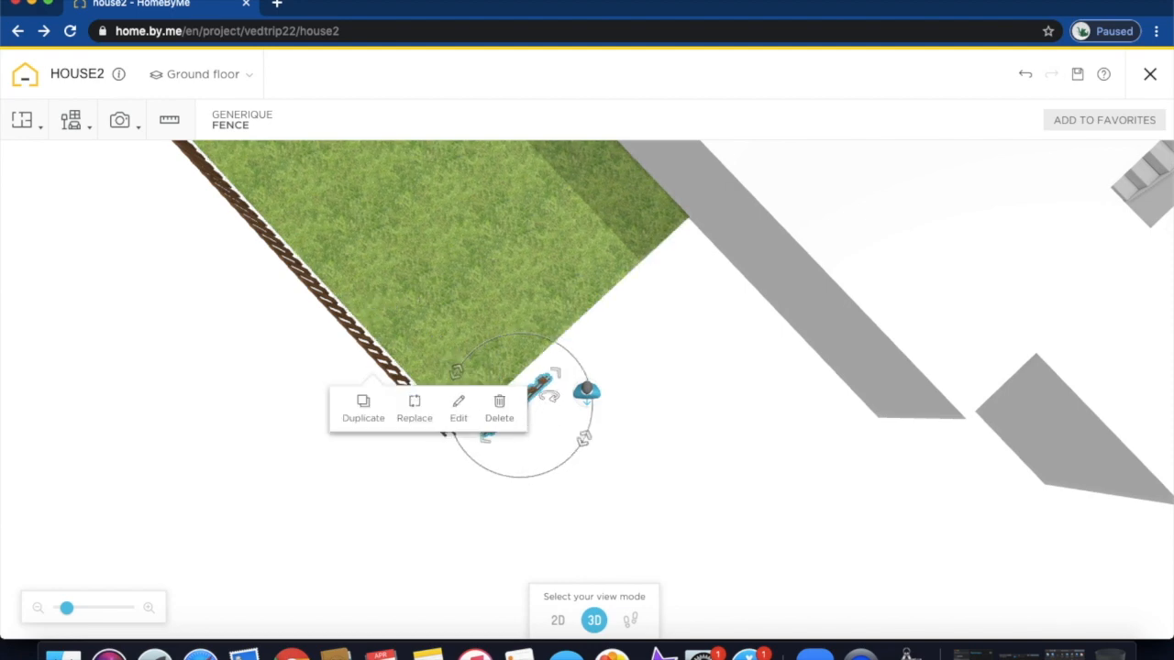
pyautogui.moveTo(537, 386); pyautogui.dragTo(500, 393)
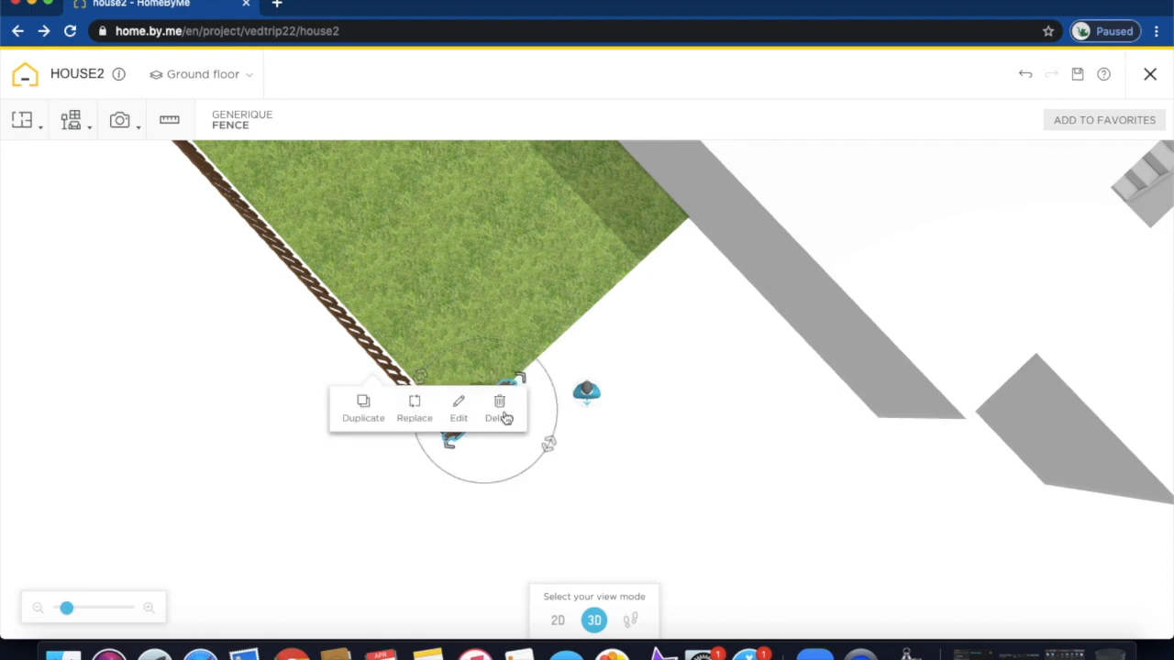
# Duplicate the side panel twice and line up the copies end to end along the open side towards the house.
pyautogui.click(364, 408)
pyautogui.moveTo(406, 475); pyautogui.dragTo(539, 353)
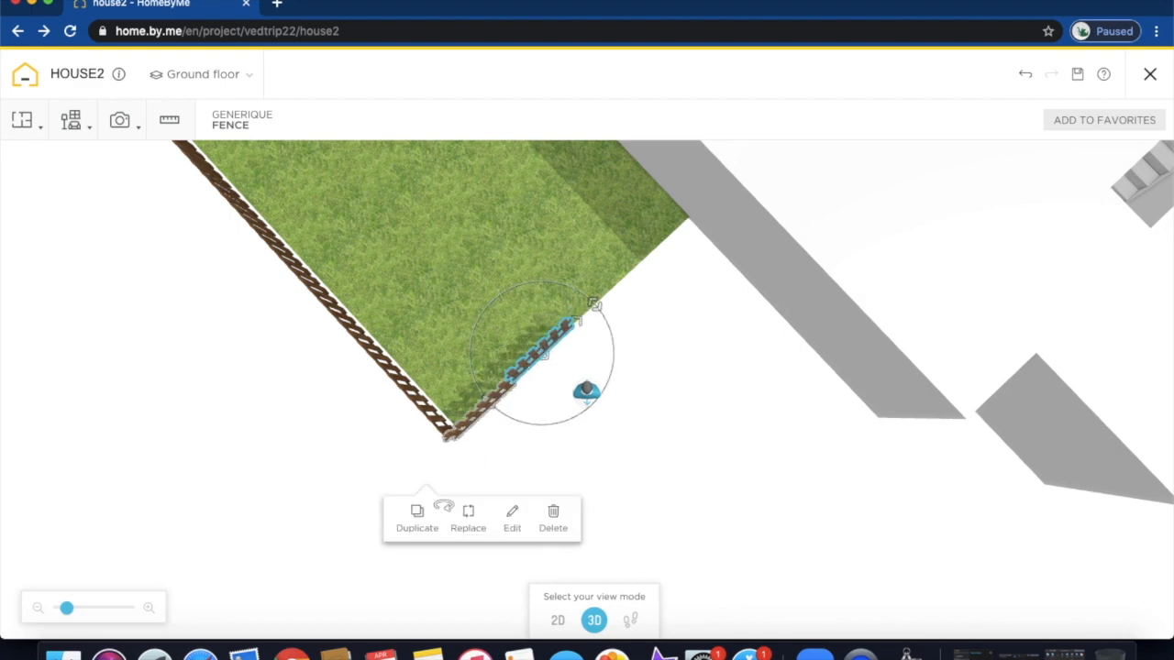
pyautogui.click(416, 514)
pyautogui.moveTo(453, 441); pyautogui.dragTo(587, 317)
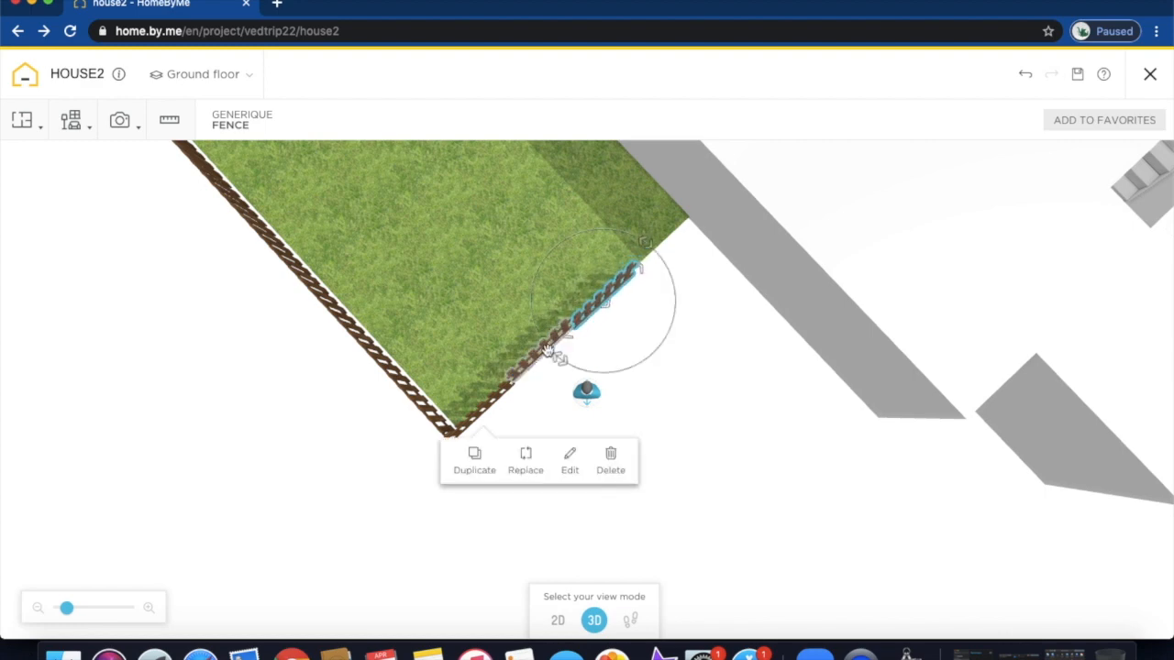
pyautogui.moveTo(545, 358); pyautogui.dragTo(548, 362)
pyautogui.click(644, 351)
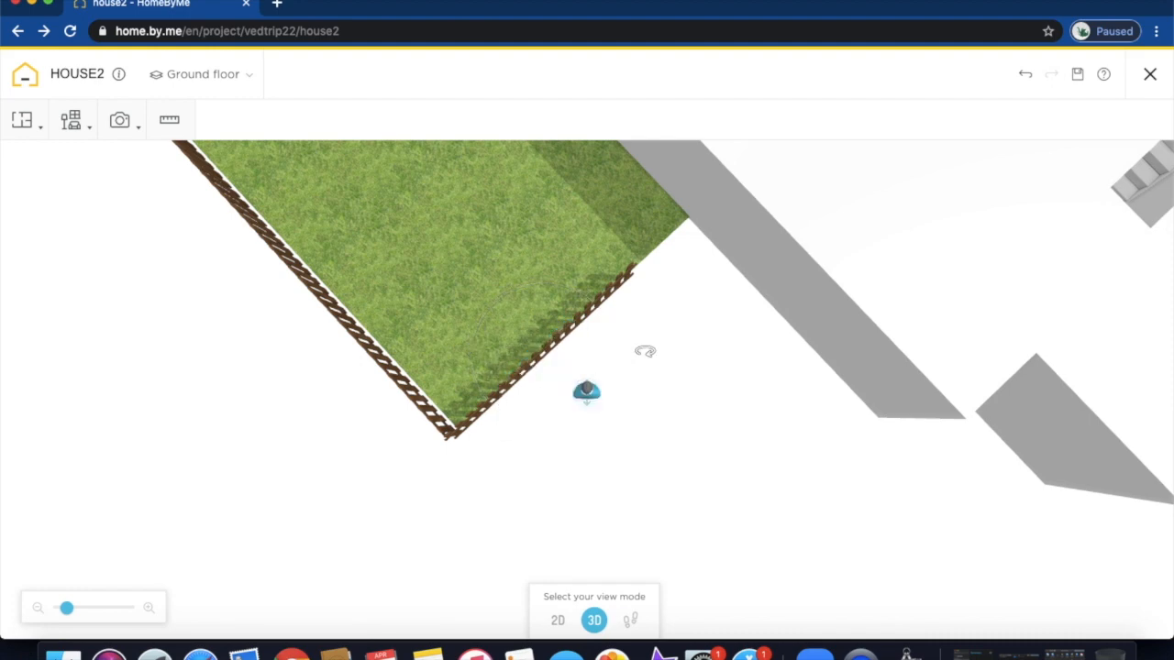
# Duplicate another side panel and fit the copy into the remaining gap up to the house wall.
pyautogui.click(602, 302)
pyautogui.click(595, 350)
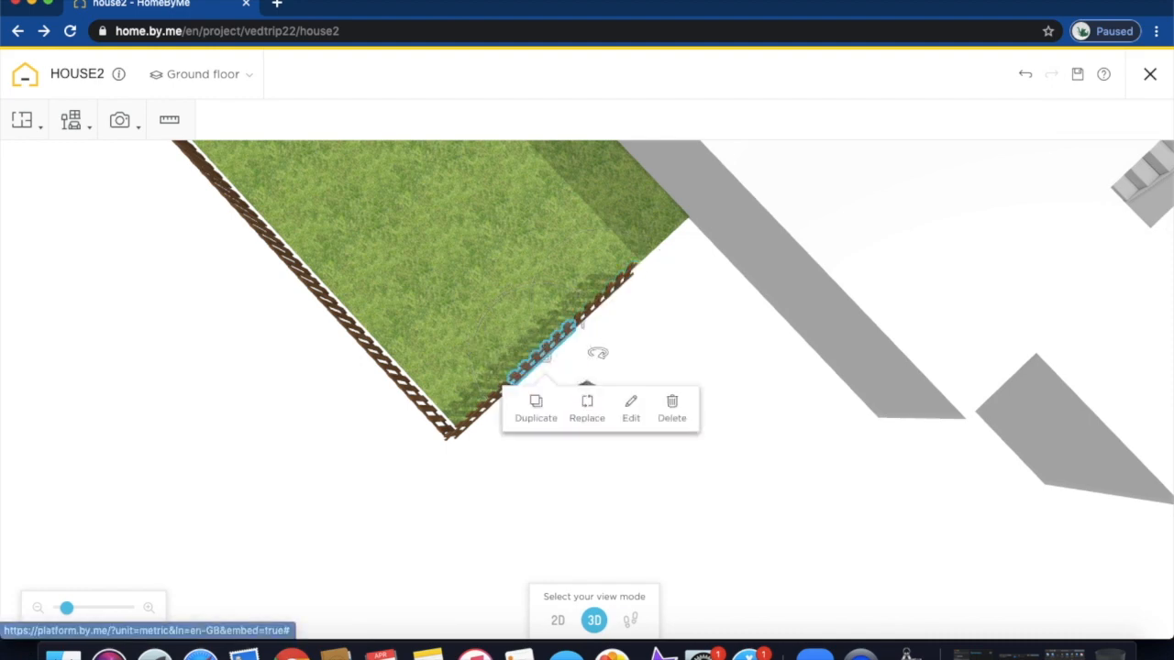
pyautogui.moveTo(544, 350); pyautogui.dragTo(667, 238)
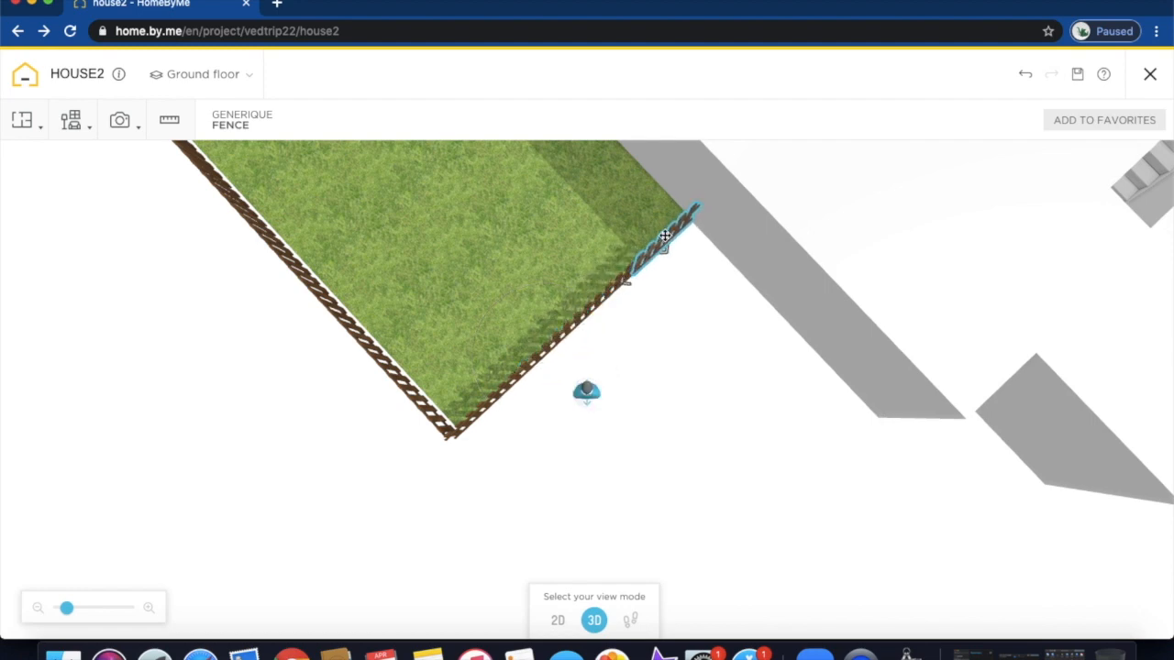
pyautogui.moveTo(667, 236); pyautogui.dragTo(668, 237)
pyautogui.click(744, 366)
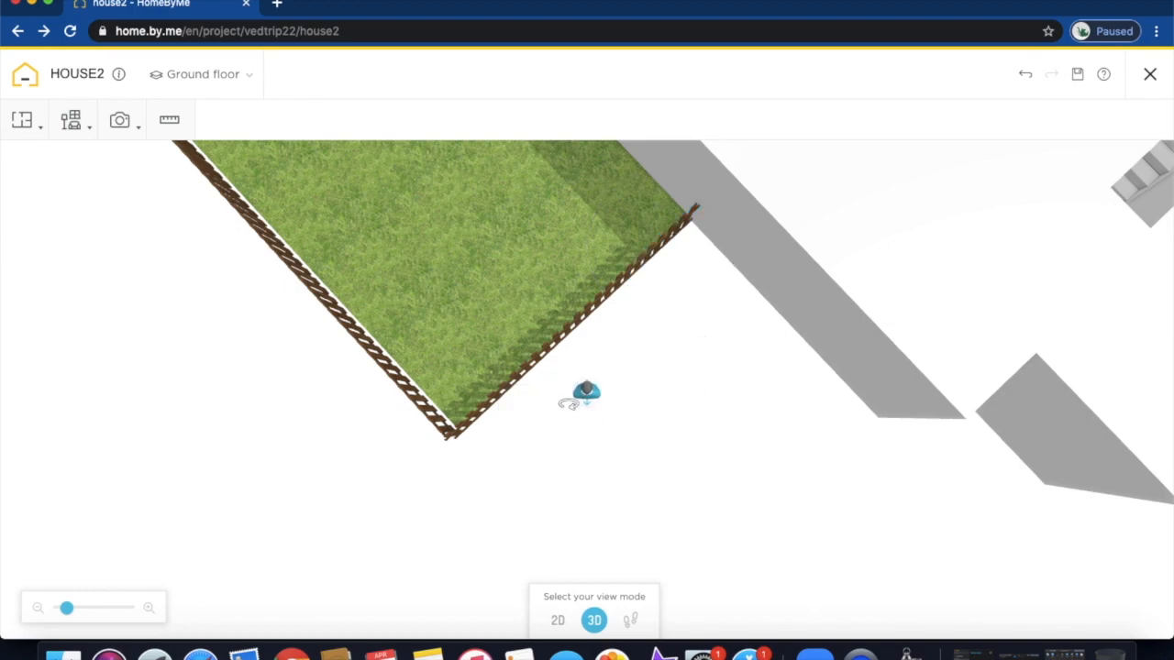
pyautogui.moveTo(505, 296); pyautogui.dragTo(805, 279)
# Search the catalogue for garden chairs and place the Resin Garden Table + 4 Chairs set in the garden corner beside the house wall.
pyautogui.moveTo(80, 140)
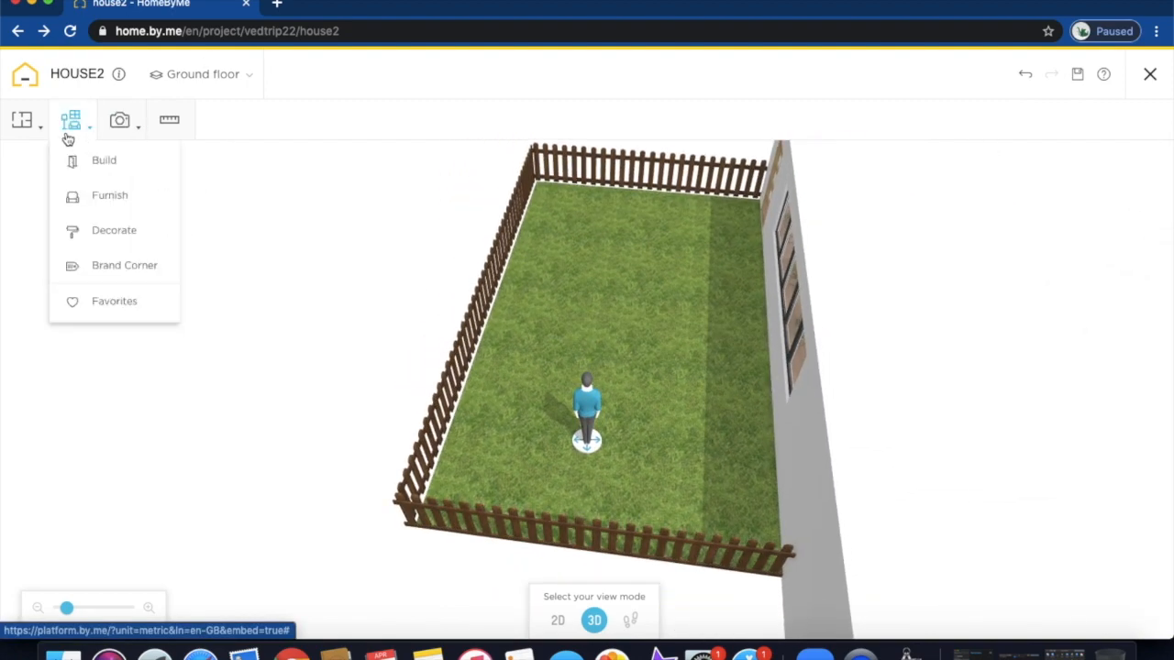
pyautogui.click(96, 161)
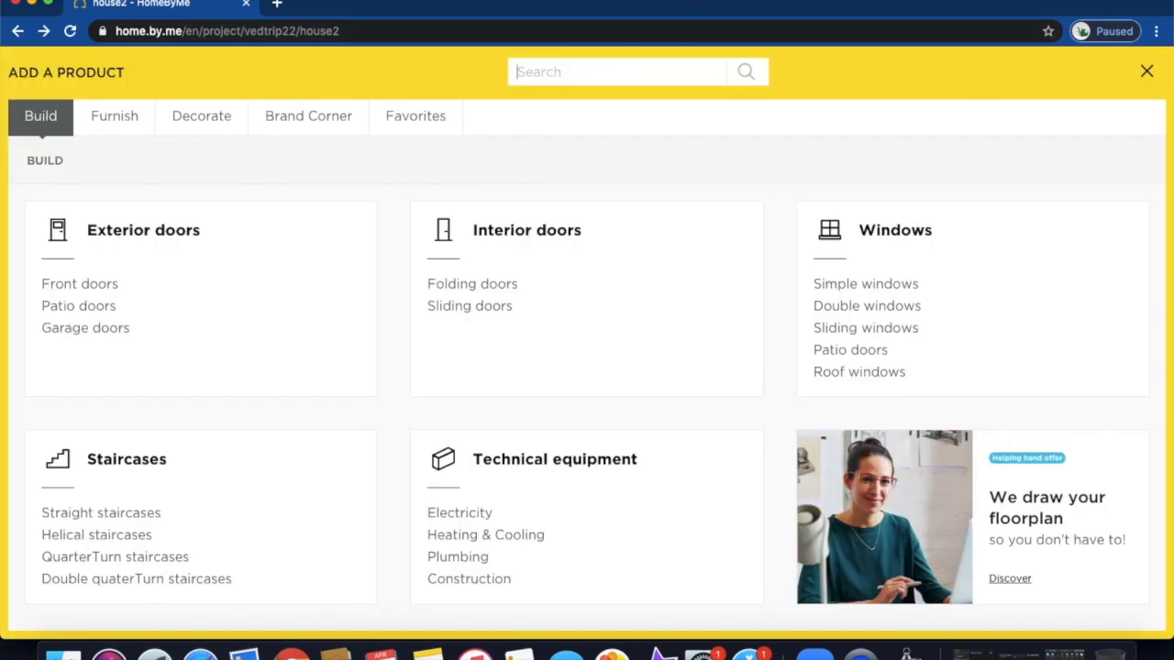
pyautogui.write('gar')
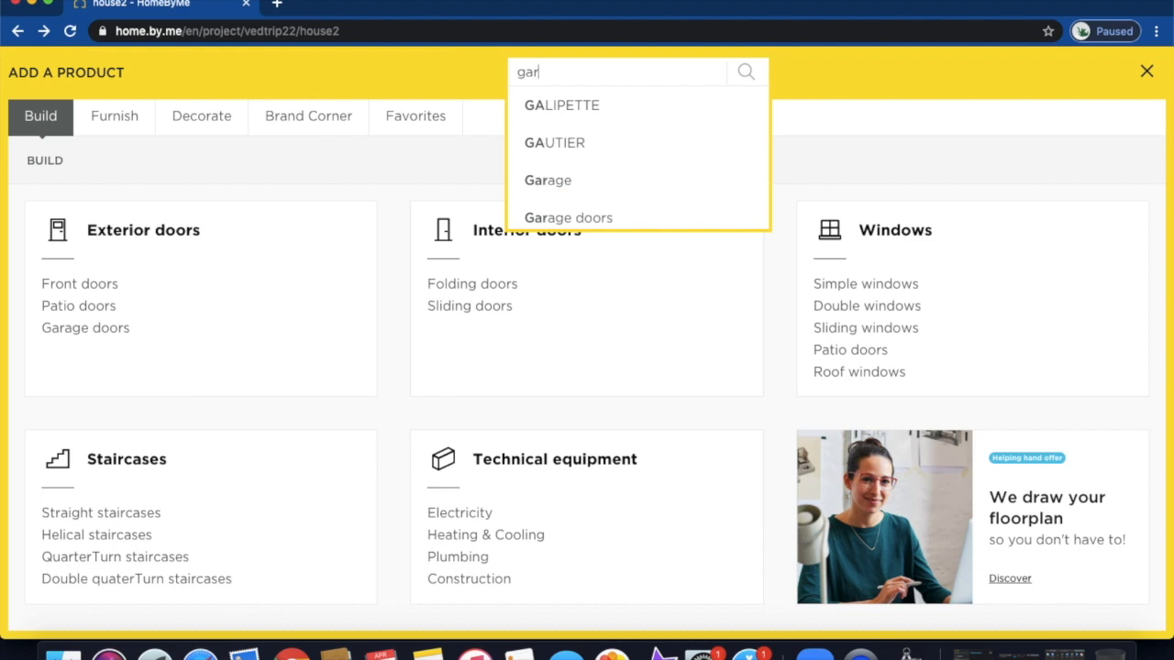
pyautogui.write('den ')
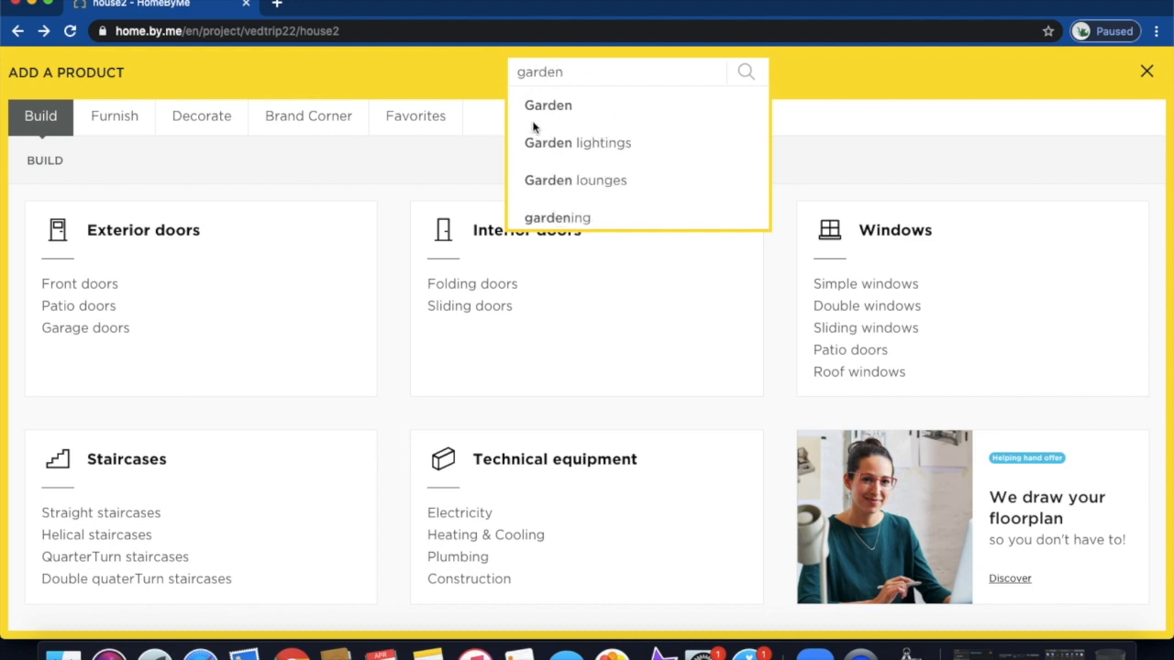
pyautogui.write('chairs')
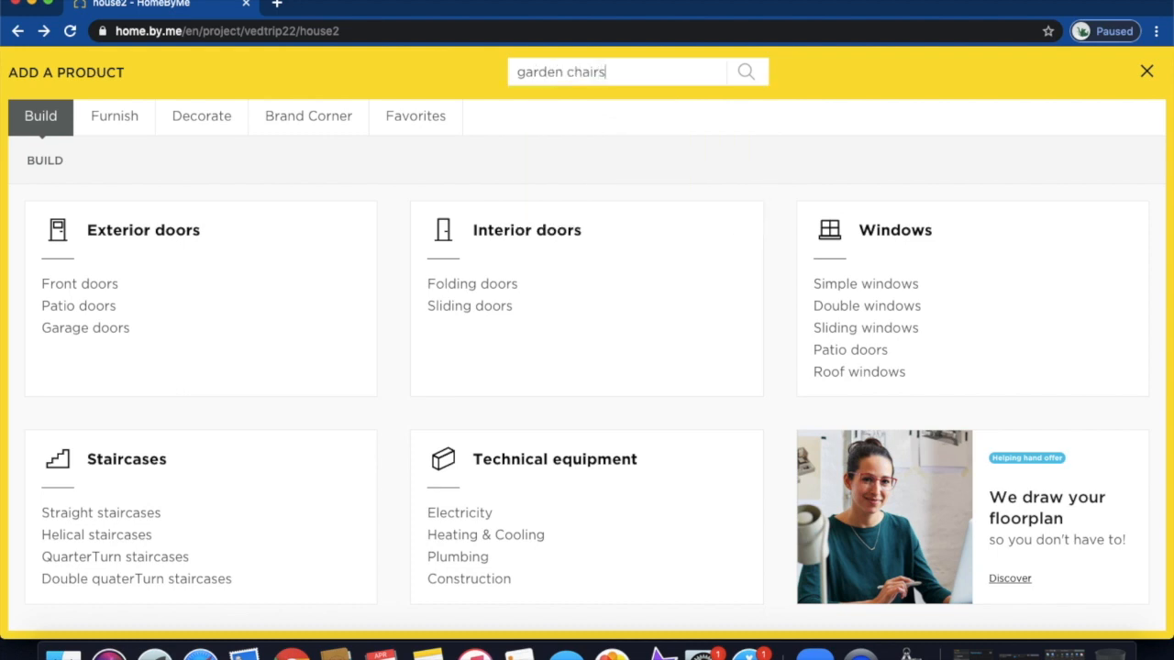
pyautogui.press('Return')
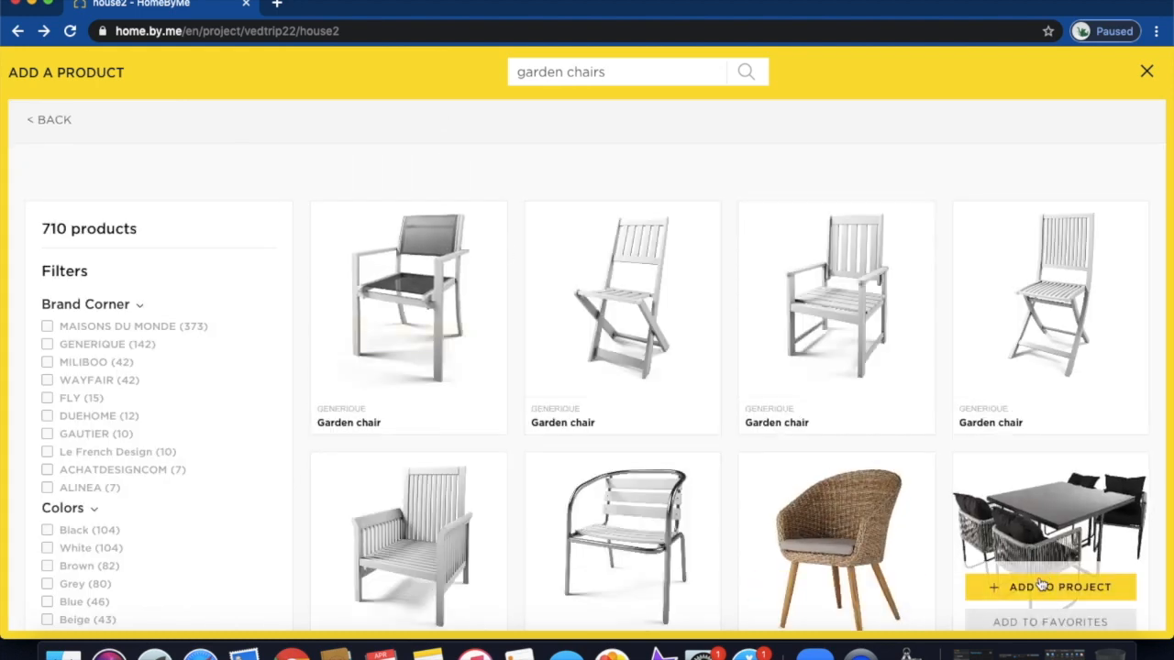
pyautogui.click(1041, 589)
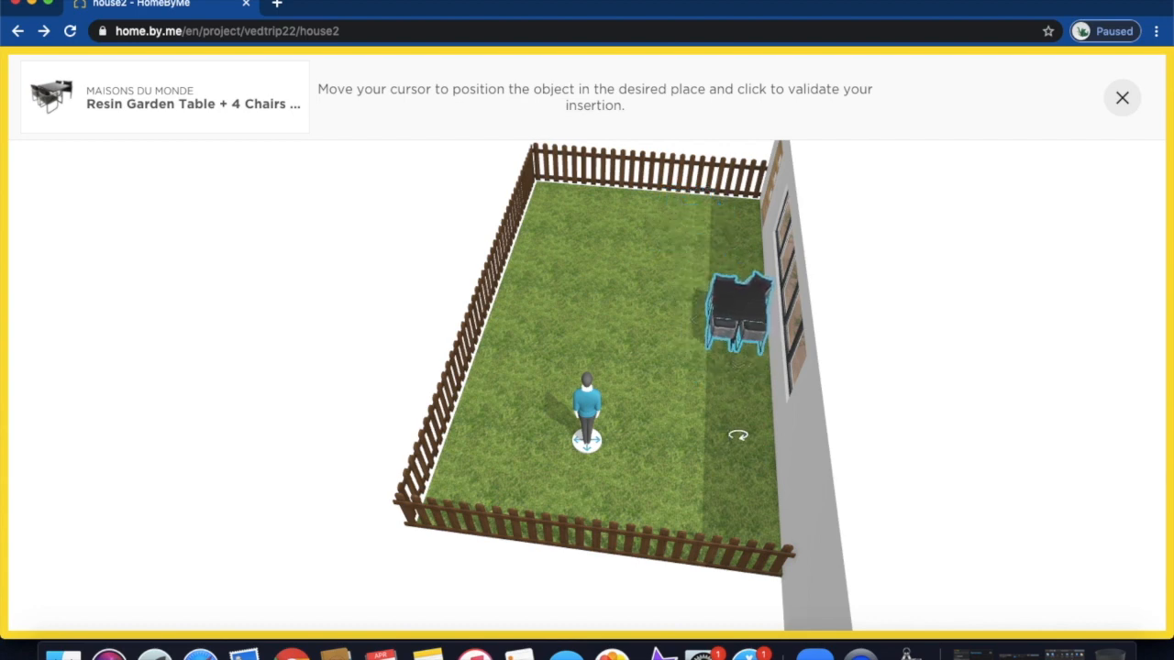
pyautogui.click(750, 495)
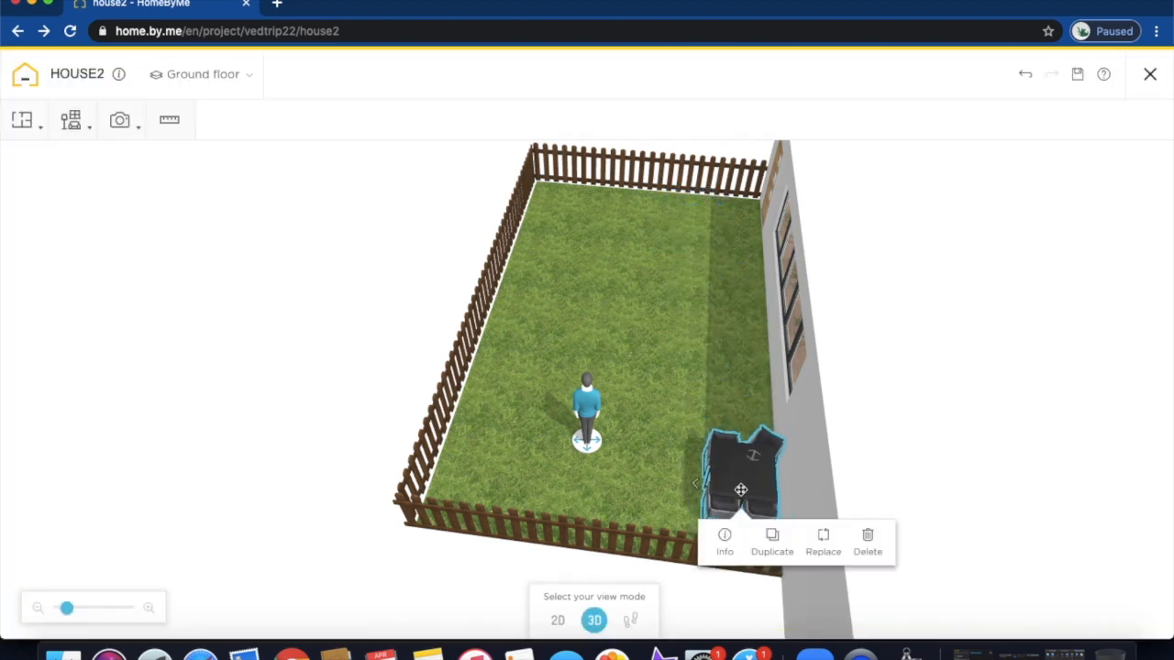
pyautogui.click(663, 374)
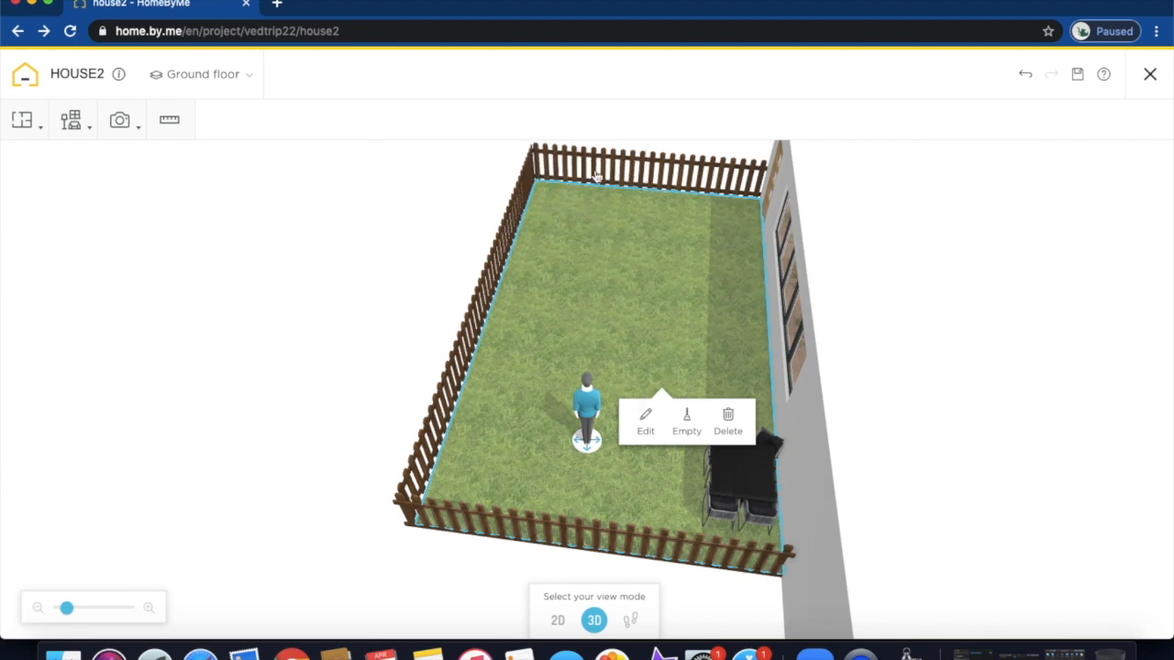
# Search the product catalogue for shed.
pyautogui.moveTo(73, 133)
pyautogui.click(86, 156)
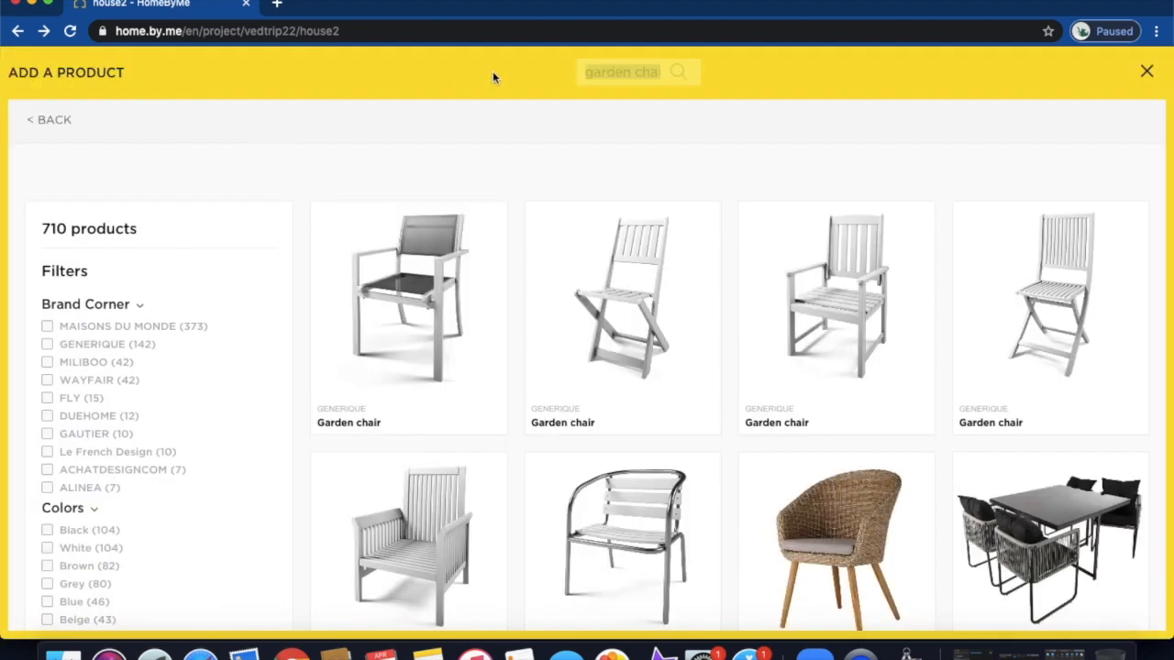
pyautogui.write('shed')
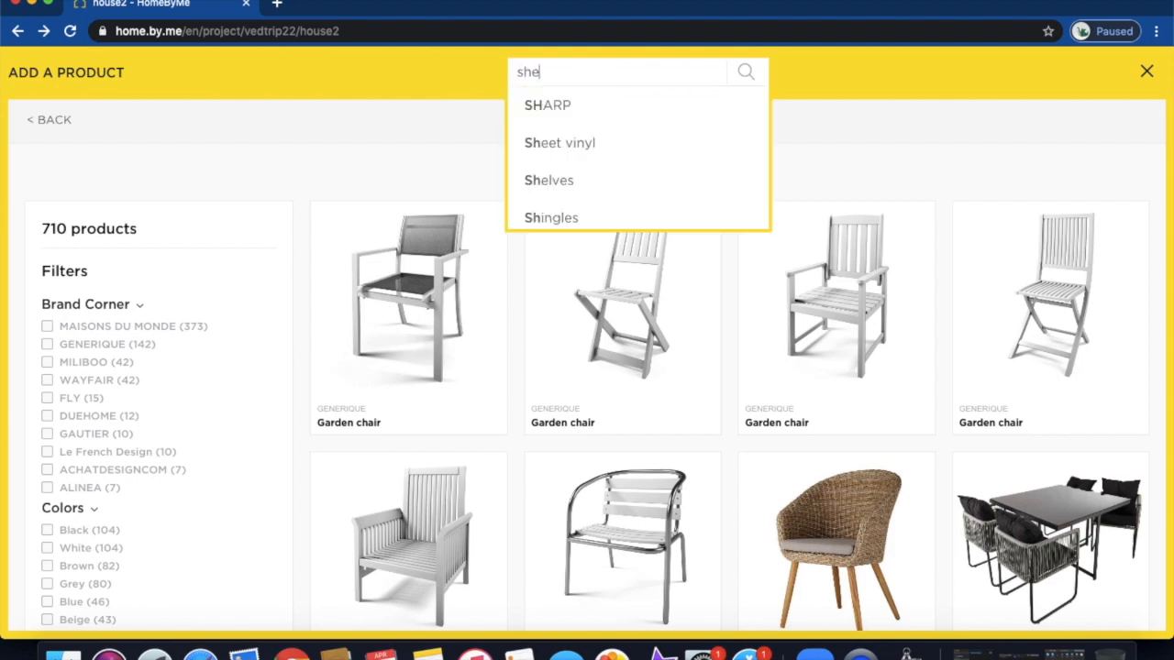
pyautogui.press('Return')
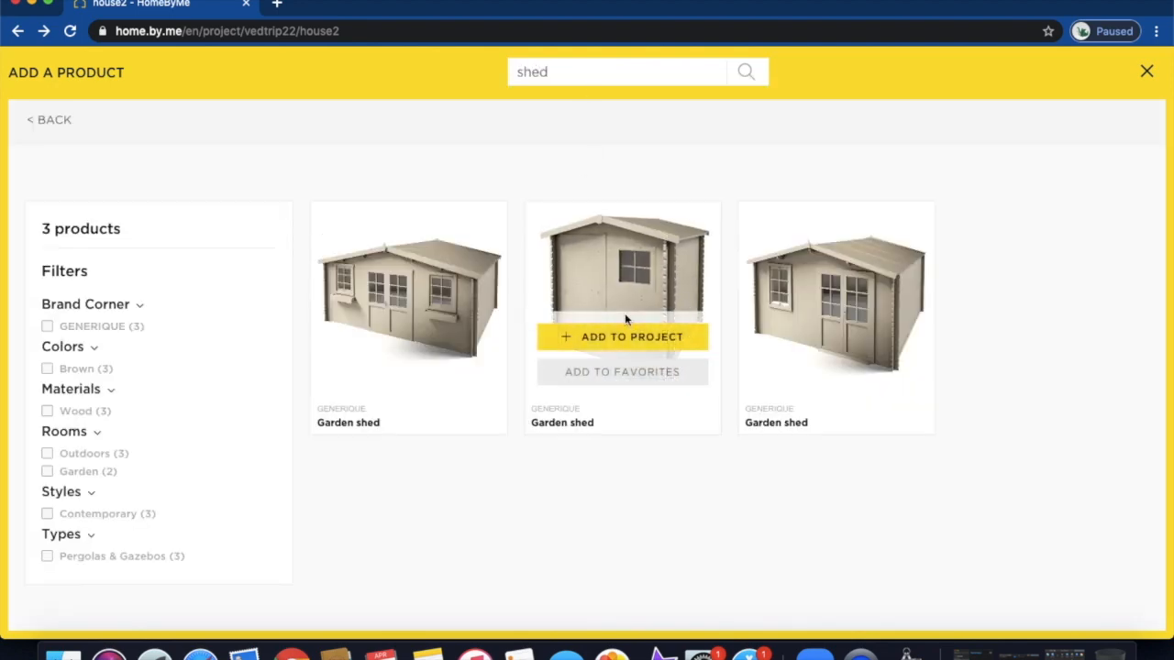
# Try the large garden shed with glazed double doors and one window on the lawn, and delete it.
pyautogui.click(821, 337)
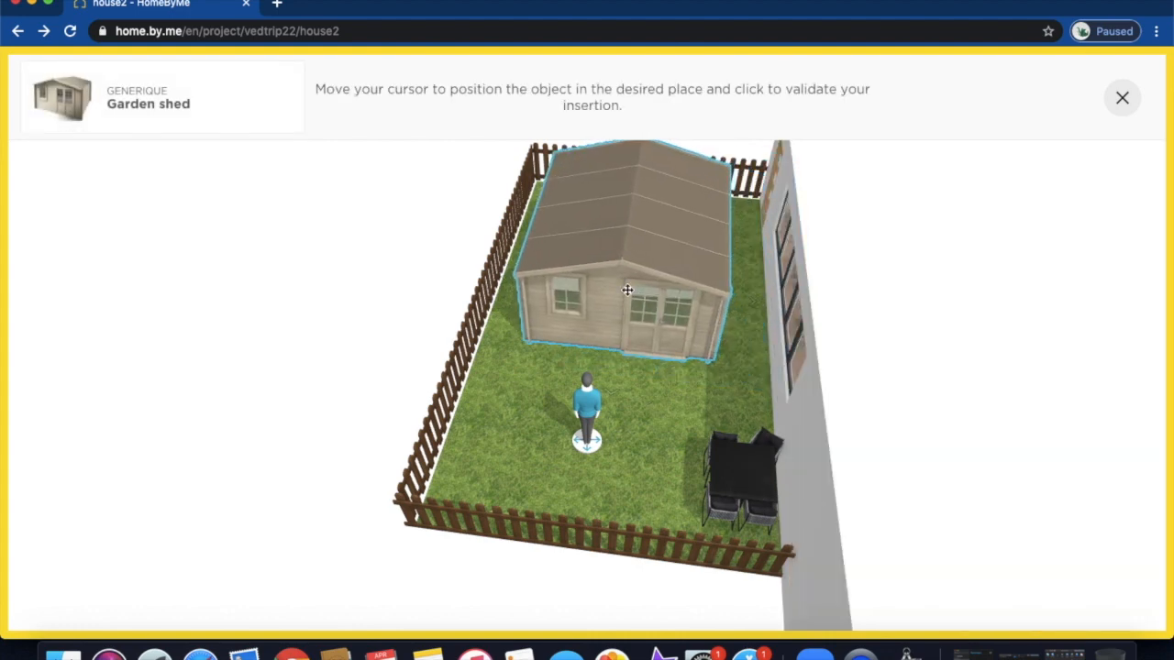
pyautogui.click(628, 290)
pyautogui.click(758, 339)
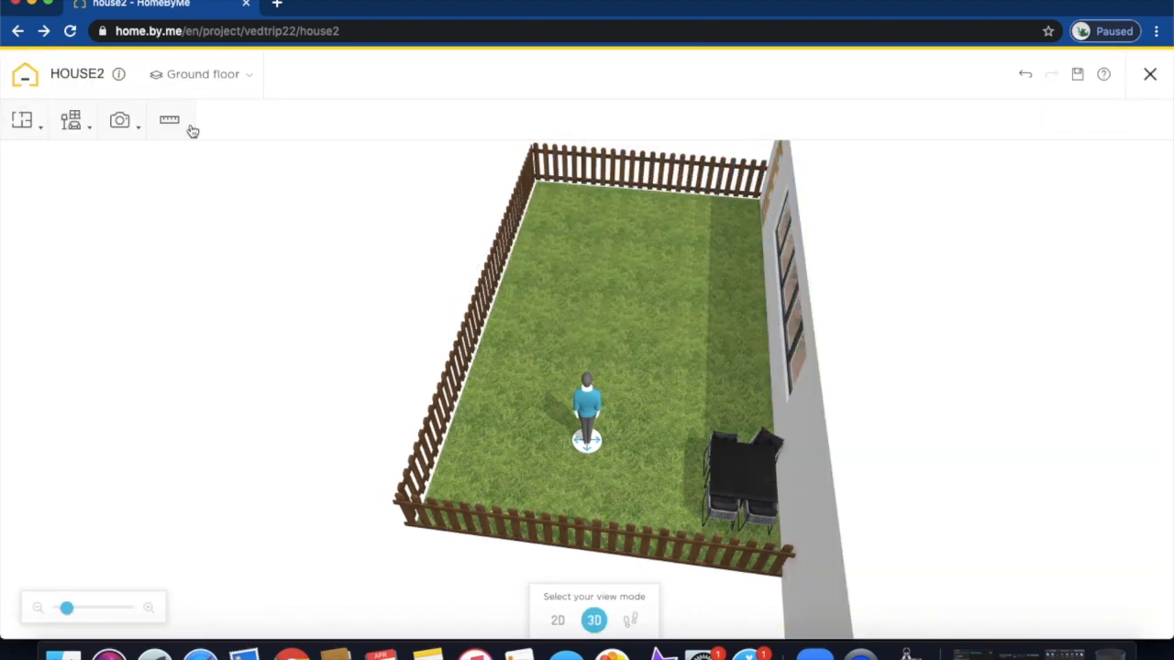
# Add the small garden shed with a single small window and place it at the garden's far back corner.
pyautogui.moveTo(71, 122)
pyautogui.click(95, 162)
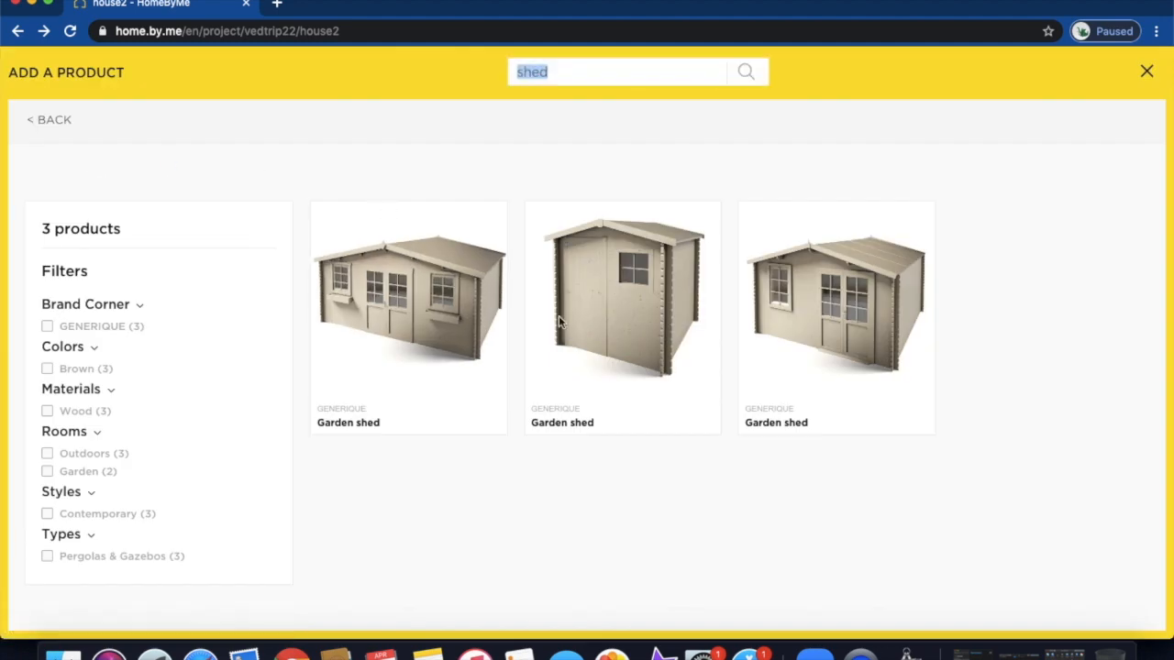
pyautogui.moveTo(610, 317)
pyautogui.click(618, 337)
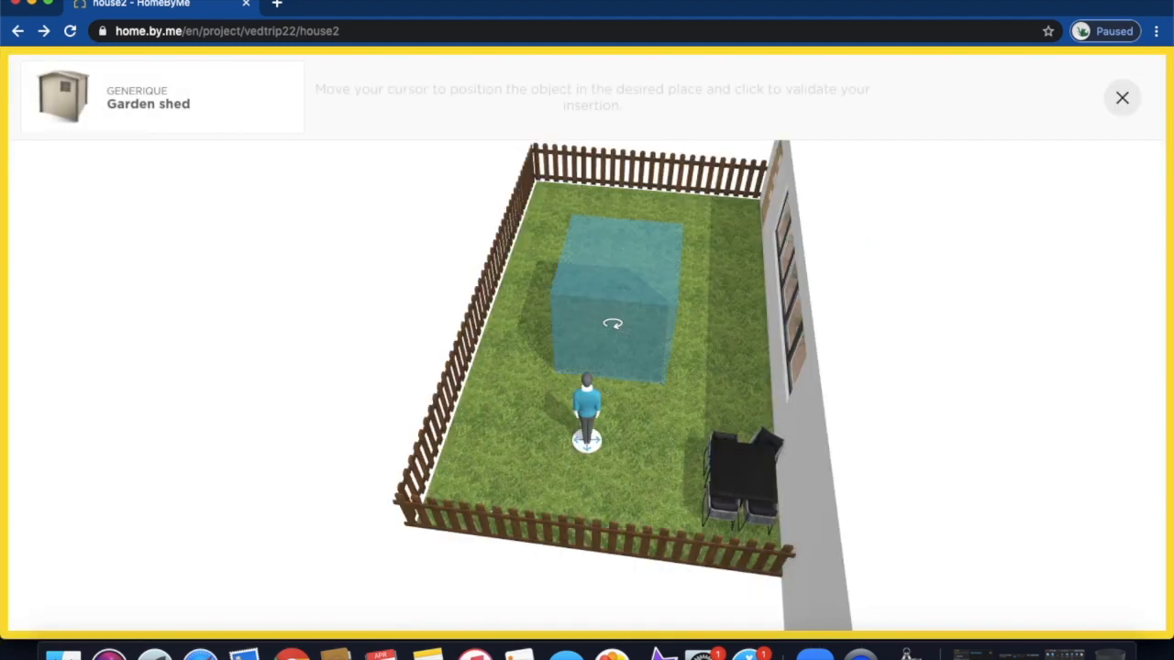
pyautogui.click(582, 226)
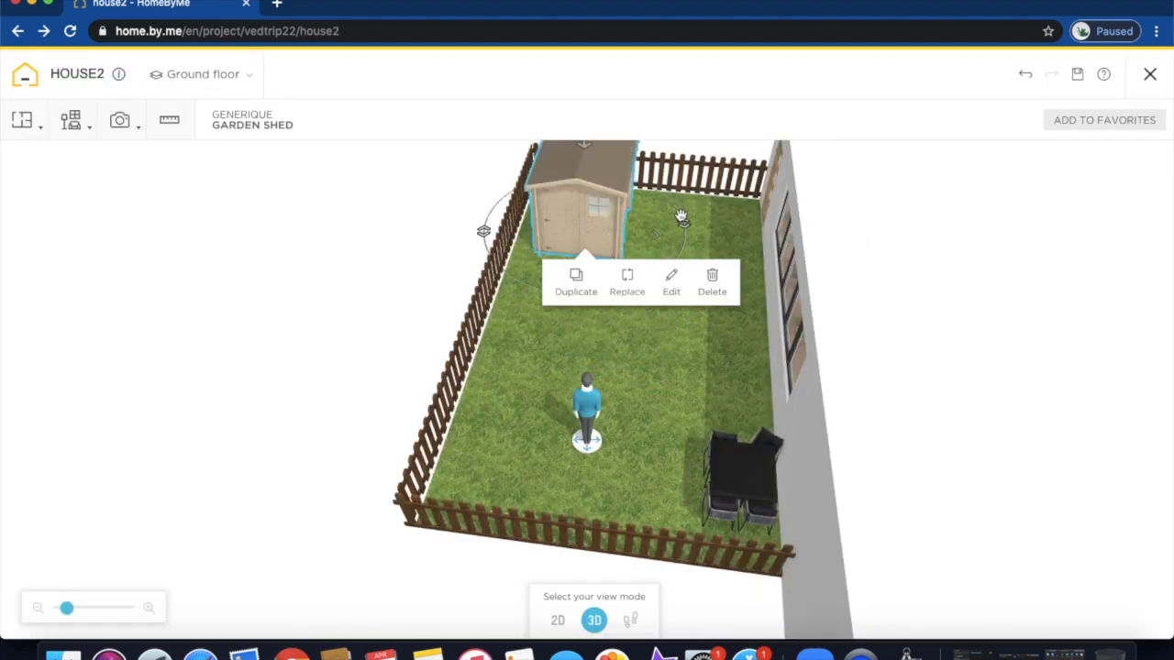
# Rotate the garden shed so its door faces the house and fit it into the corner of the fence.
pyautogui.moveTo(679, 214); pyautogui.dragTo(563, 129)
pyautogui.moveTo(570, 205); pyautogui.dragTo(559, 182)
pyautogui.moveTo(587, 408); pyautogui.dragTo(664, 241)
pyautogui.moveTo(584, 510); pyautogui.dragTo(587, 468)
pyautogui.moveTo(587, 424); pyautogui.dragTo(426, 527)
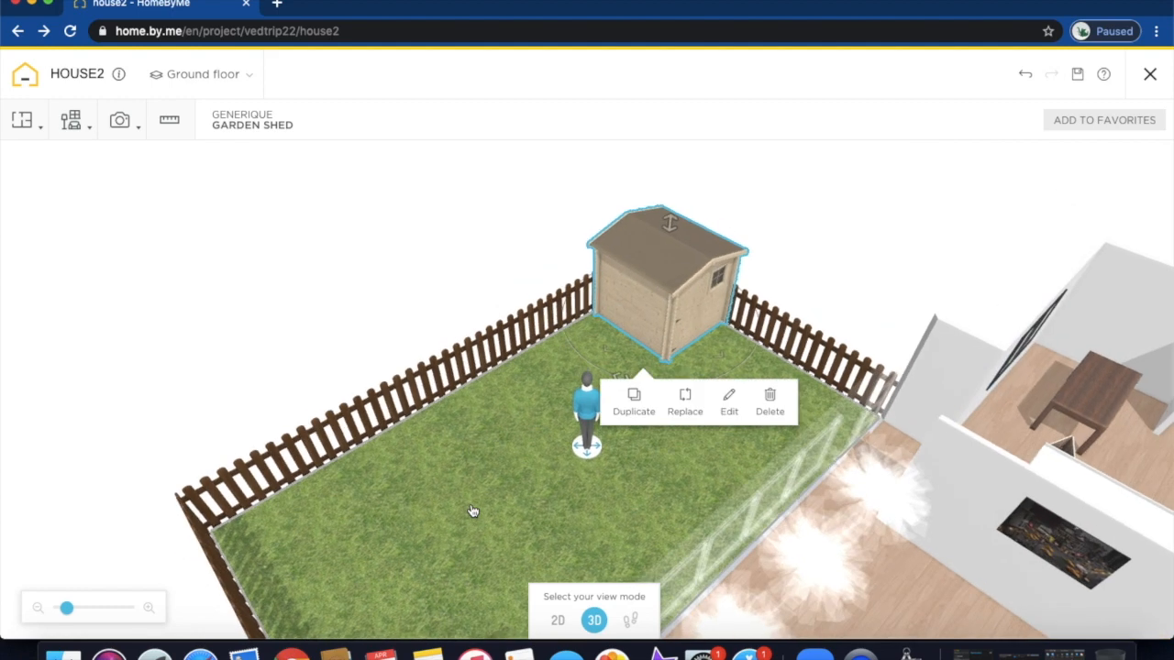
# Search the catalogue for tree and place the large green tree at the other back corner of the garden fence.
pyautogui.click(74, 120)
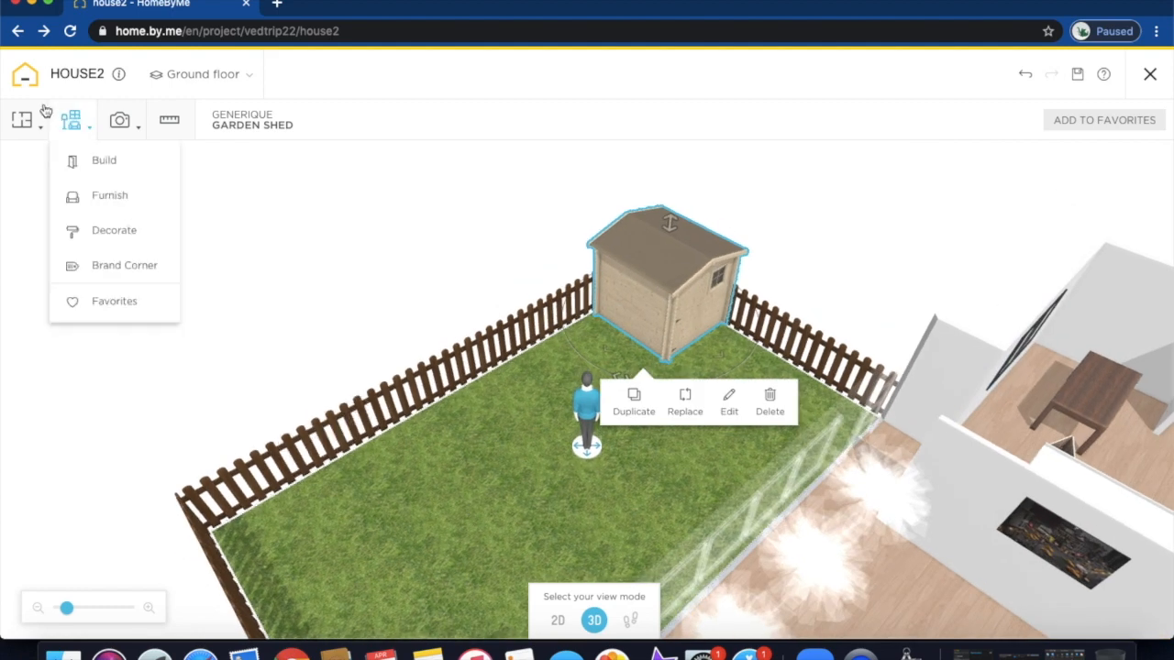
pyautogui.click(92, 160)
pyautogui.press('BackSpace')
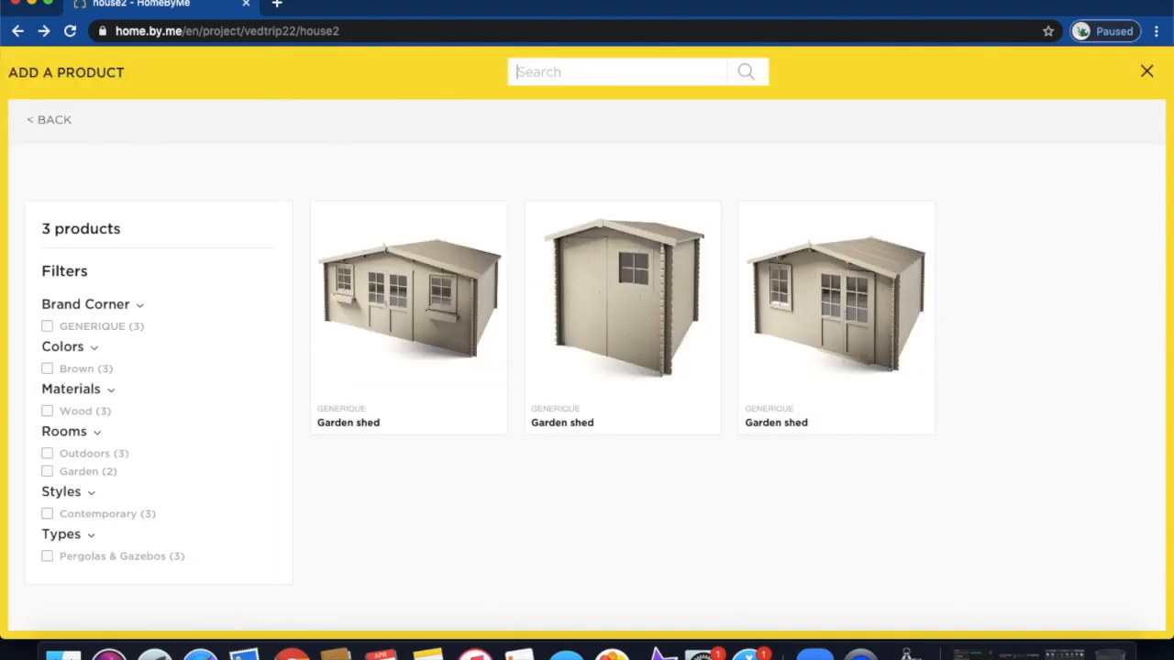
pyautogui.write('tre')
pyautogui.press('BackSpace')
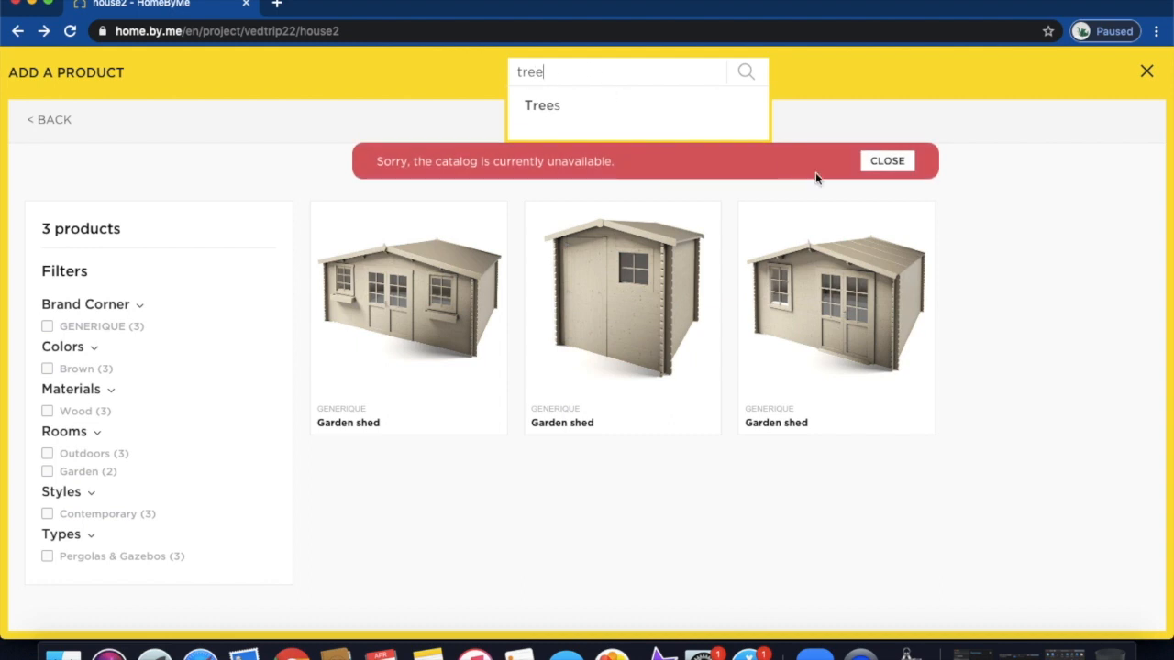
pyautogui.click(886, 161)
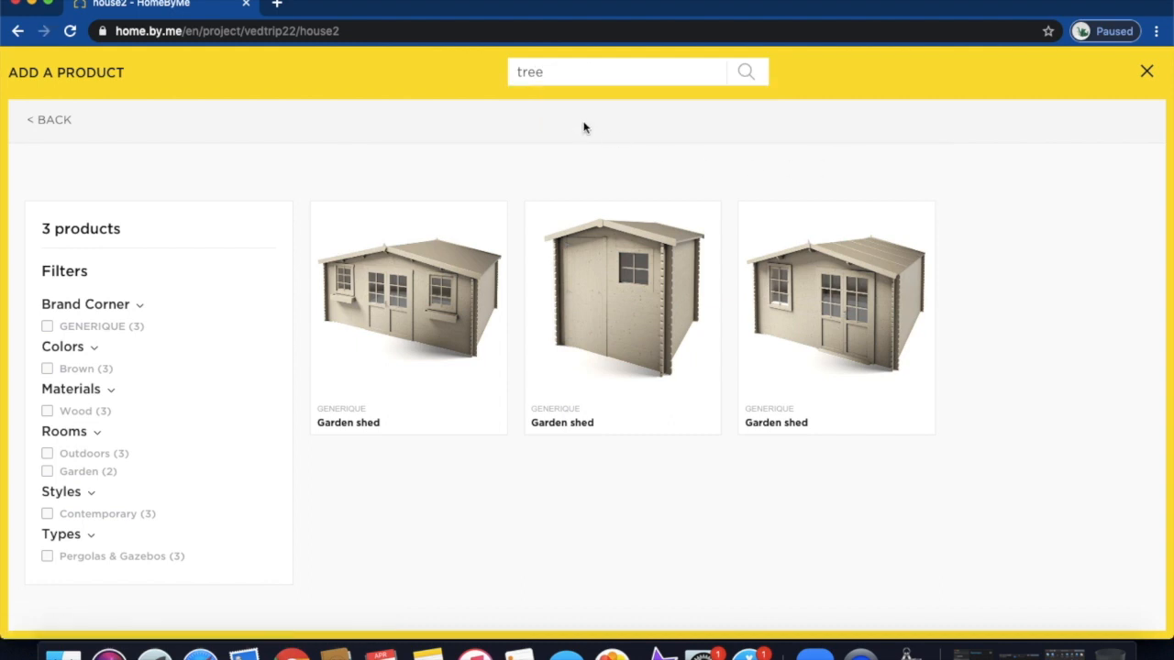
pyautogui.press('Return')
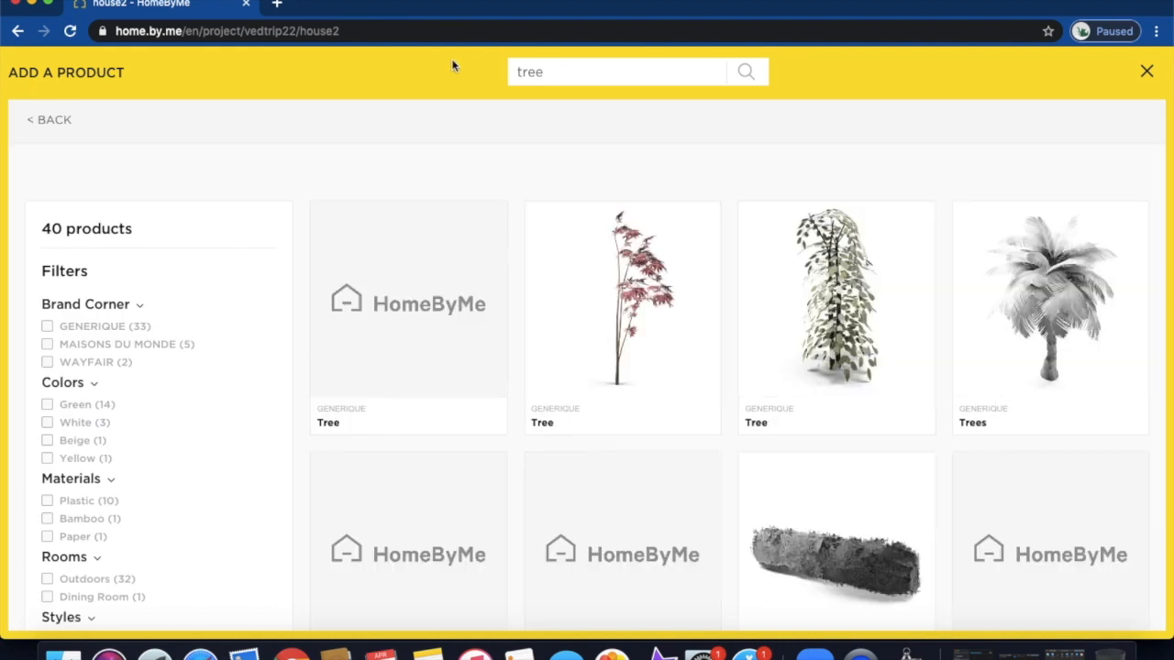
pyautogui.moveTo(417, 358)
pyautogui.click(420, 337)
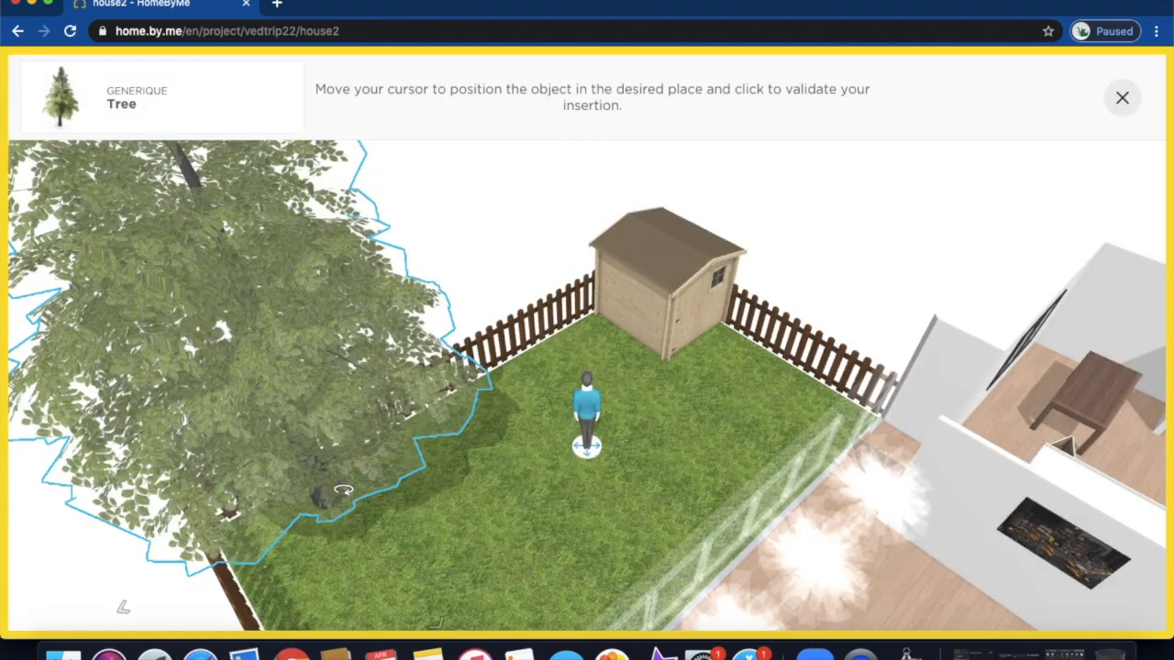
pyautogui.click(298, 532)
pyautogui.click(537, 496)
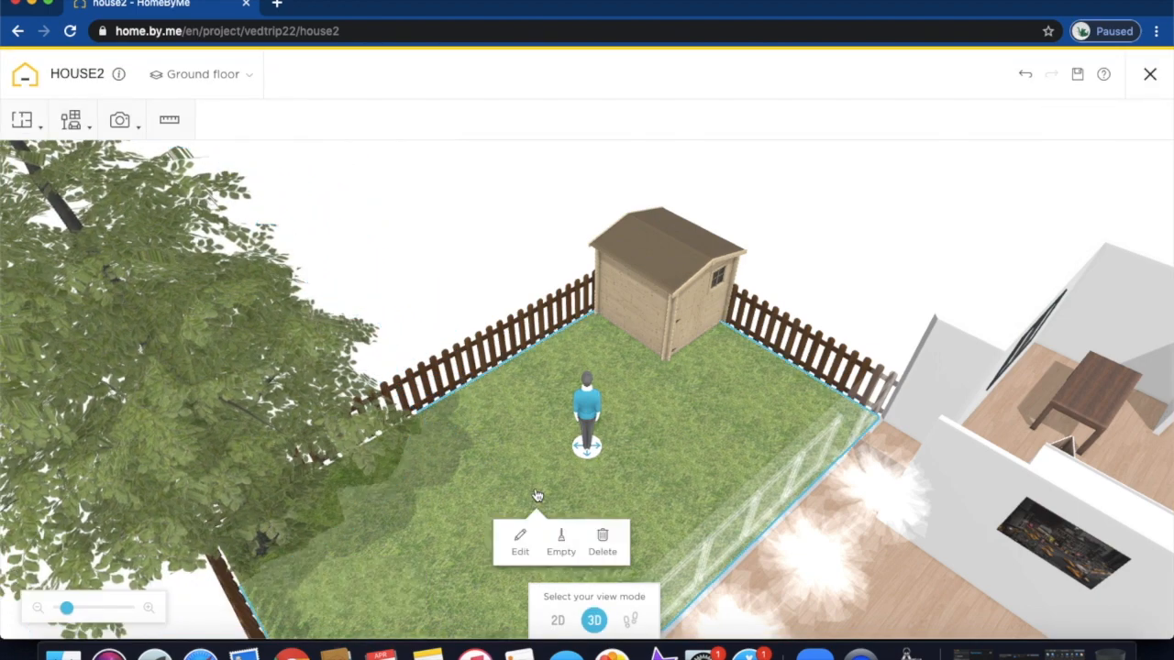
# Add the slender red-leaved tree from the catalogue and place it against the back fence beside the shed.
pyautogui.moveTo(565, 463); pyautogui.dragTo(541, 402)
pyautogui.moveTo(558, 451); pyautogui.dragTo(603, 402)
pyautogui.click(606, 398)
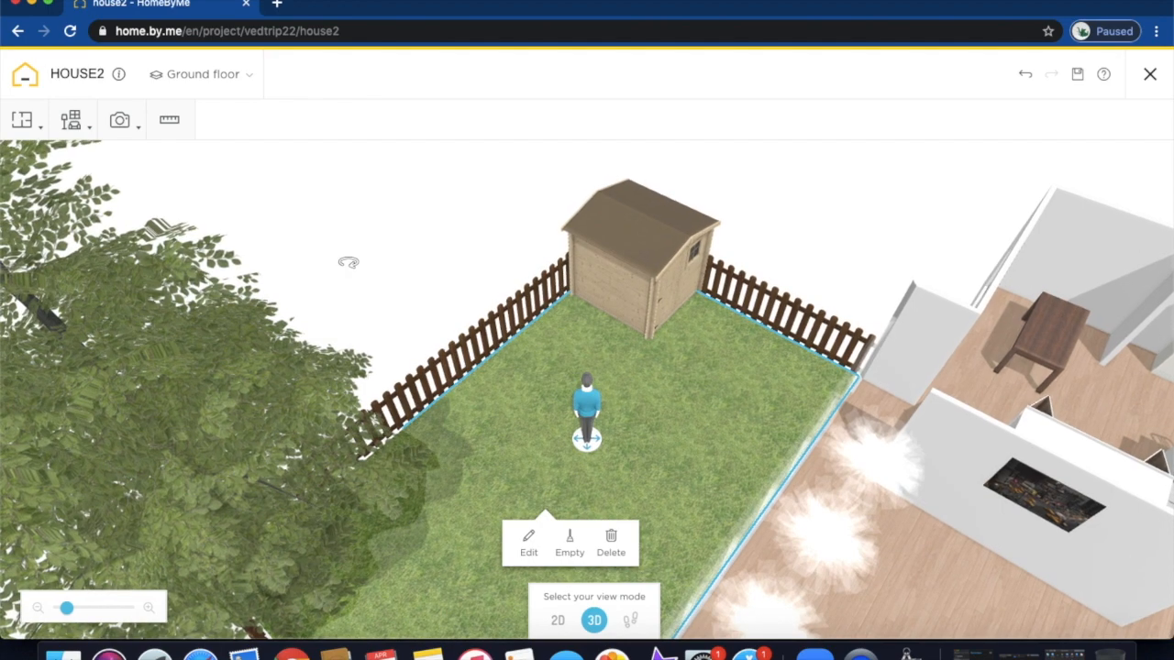
pyautogui.click(64, 133)
pyautogui.click(90, 159)
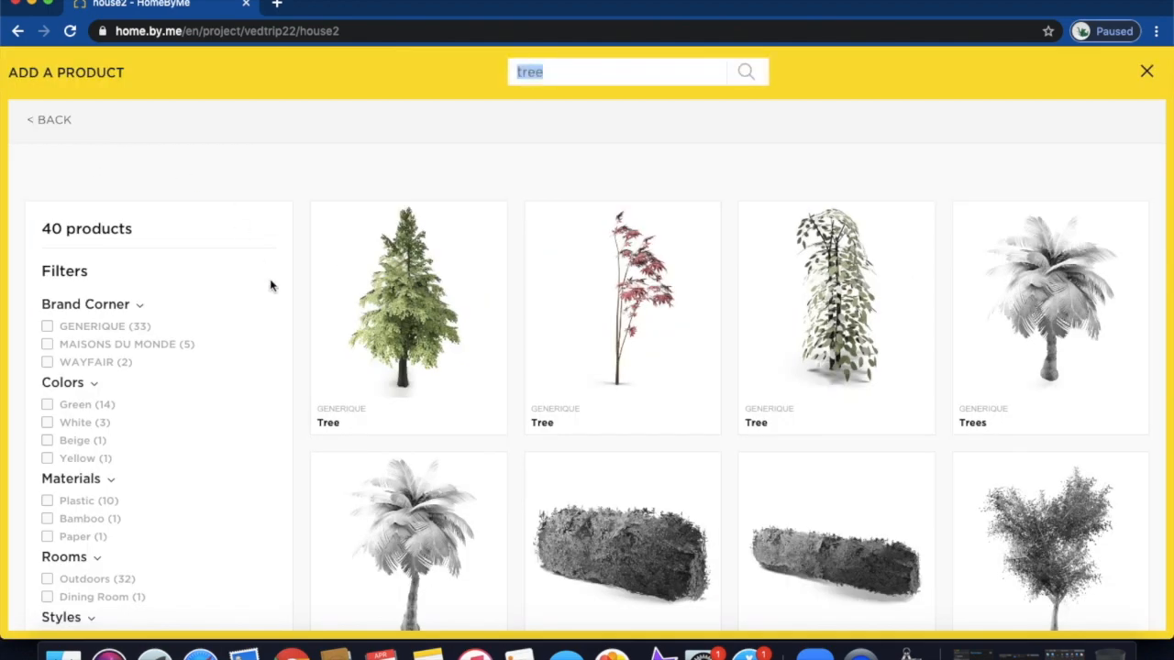
pyautogui.click(611, 338)
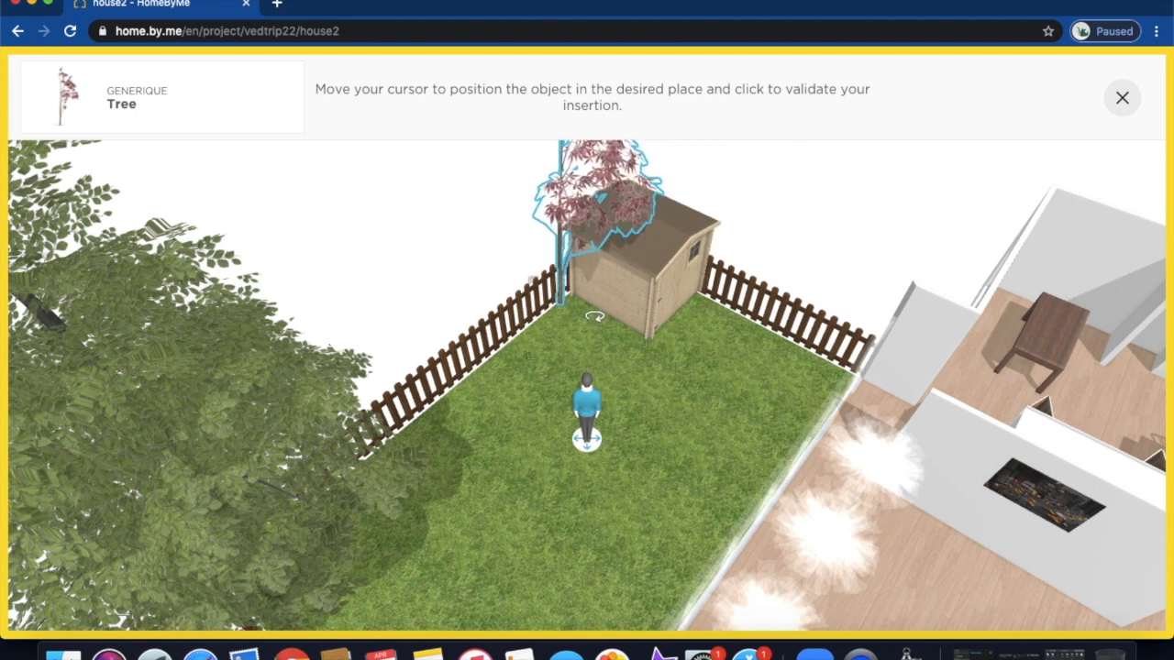
pyautogui.click(595, 316)
pyautogui.click(673, 457)
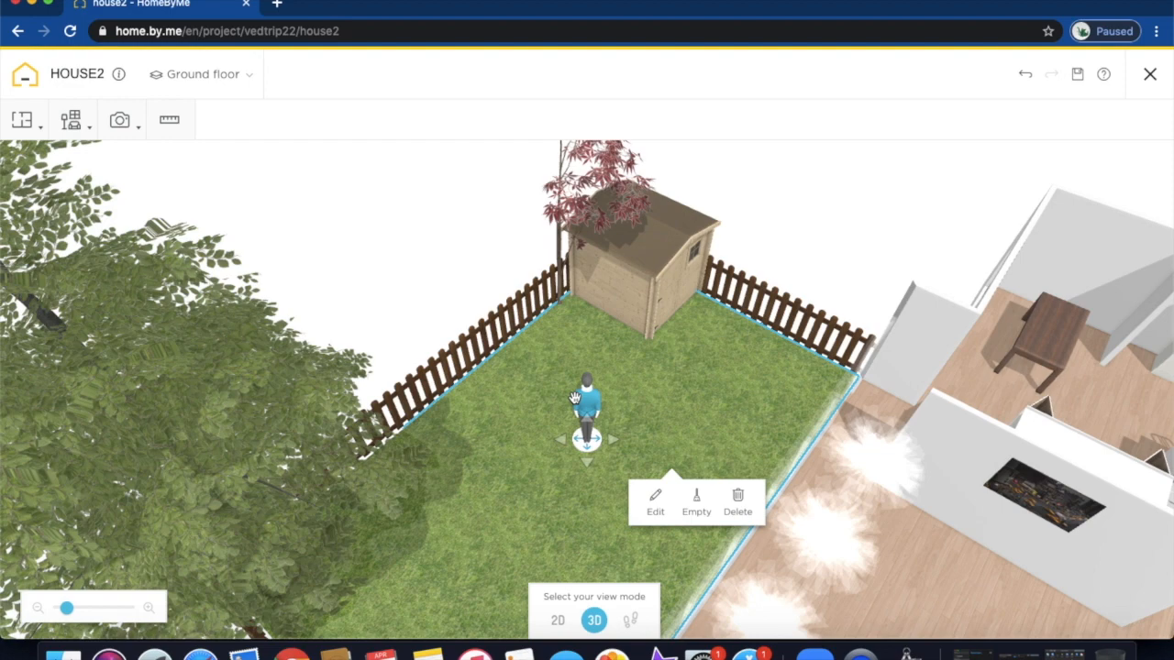
# Search the catalogue for plants, choose Plants & Flowers, and place the bushy tree in a square pot by the side fence near the large tree.
pyautogui.moveTo(574, 398); pyautogui.dragTo(602, 401)
pyautogui.moveTo(697, 369); pyautogui.dragTo(639, 364)
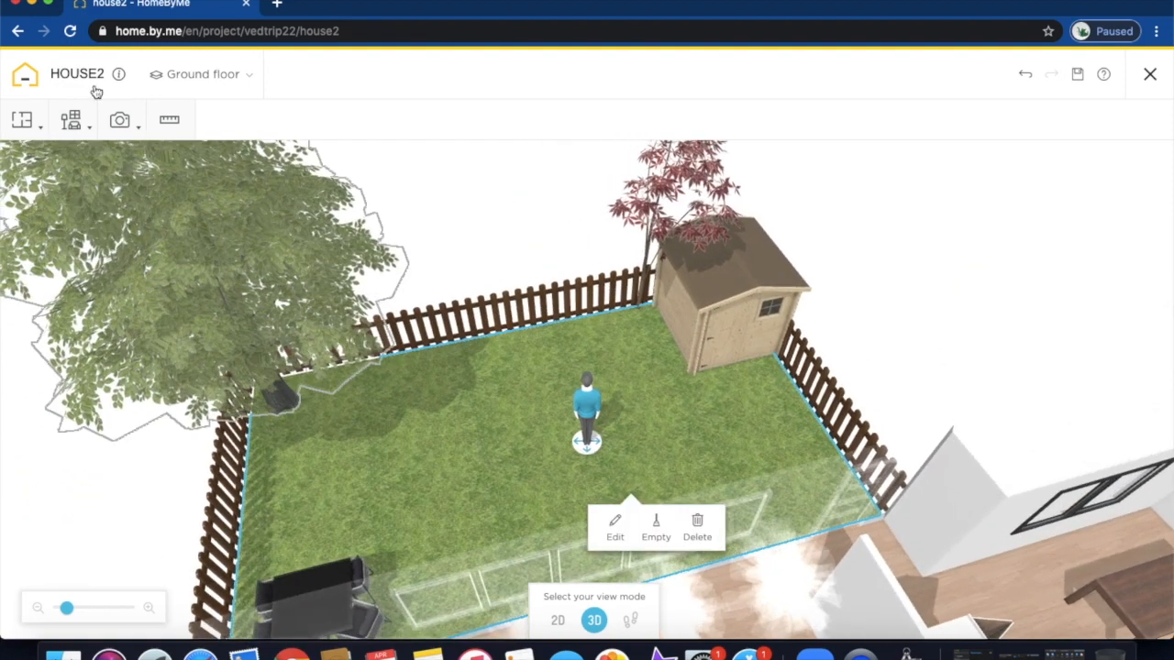
pyautogui.moveTo(86, 131)
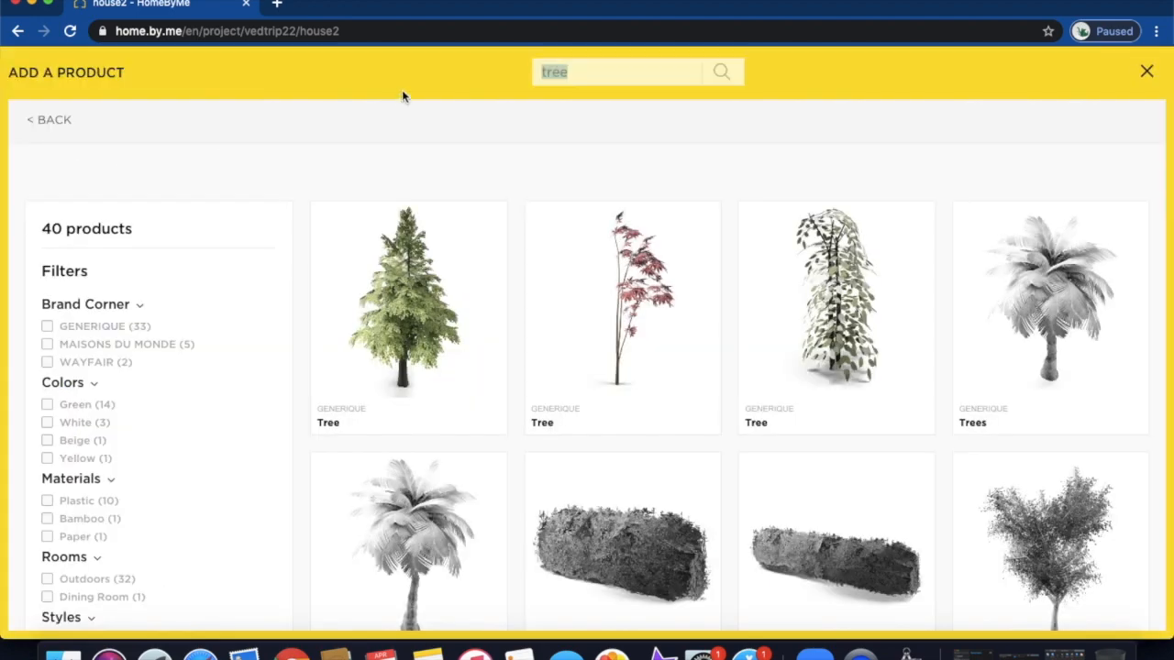
pyautogui.write('plants')
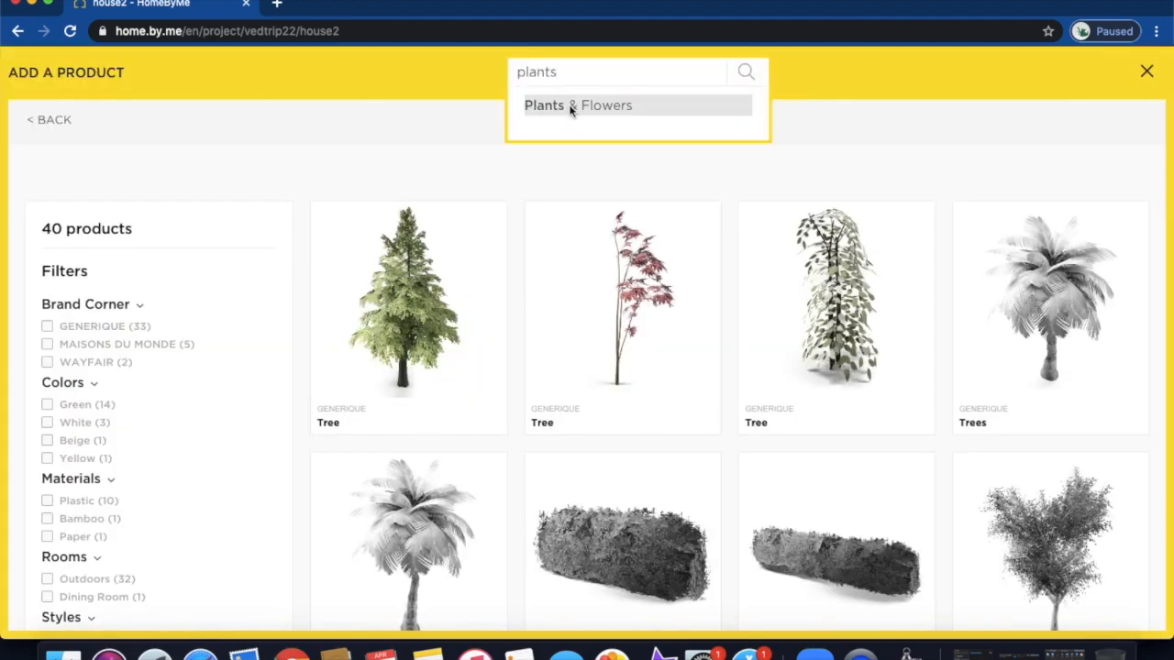
pyautogui.click(570, 106)
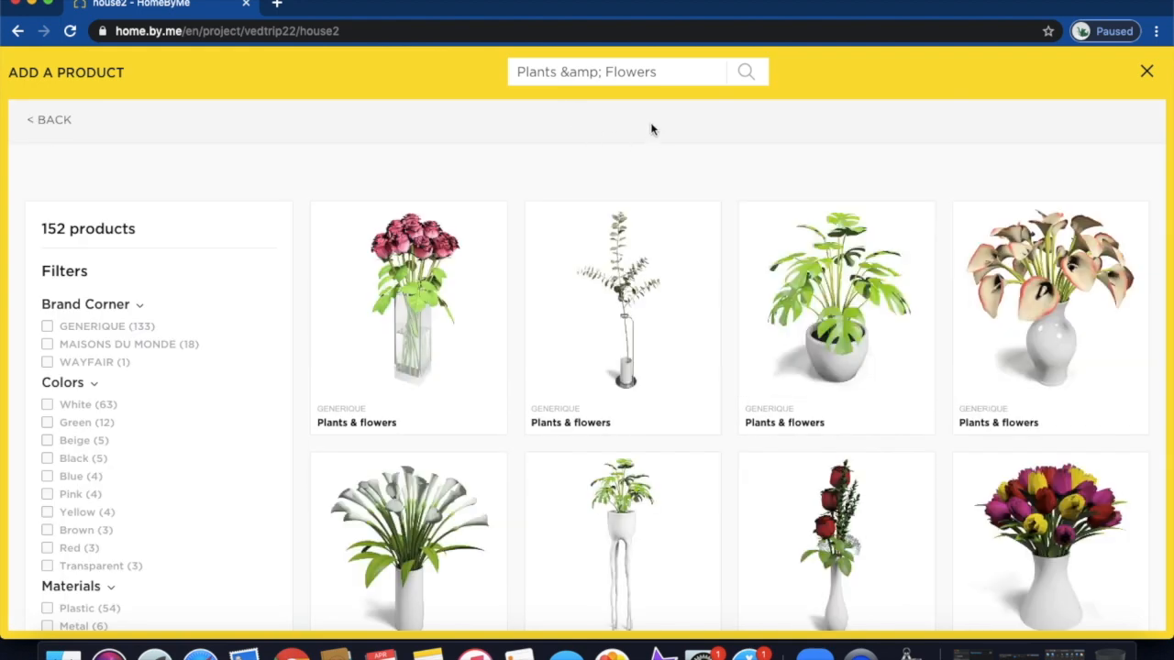
pyautogui.scroll(-10, 585, 382)
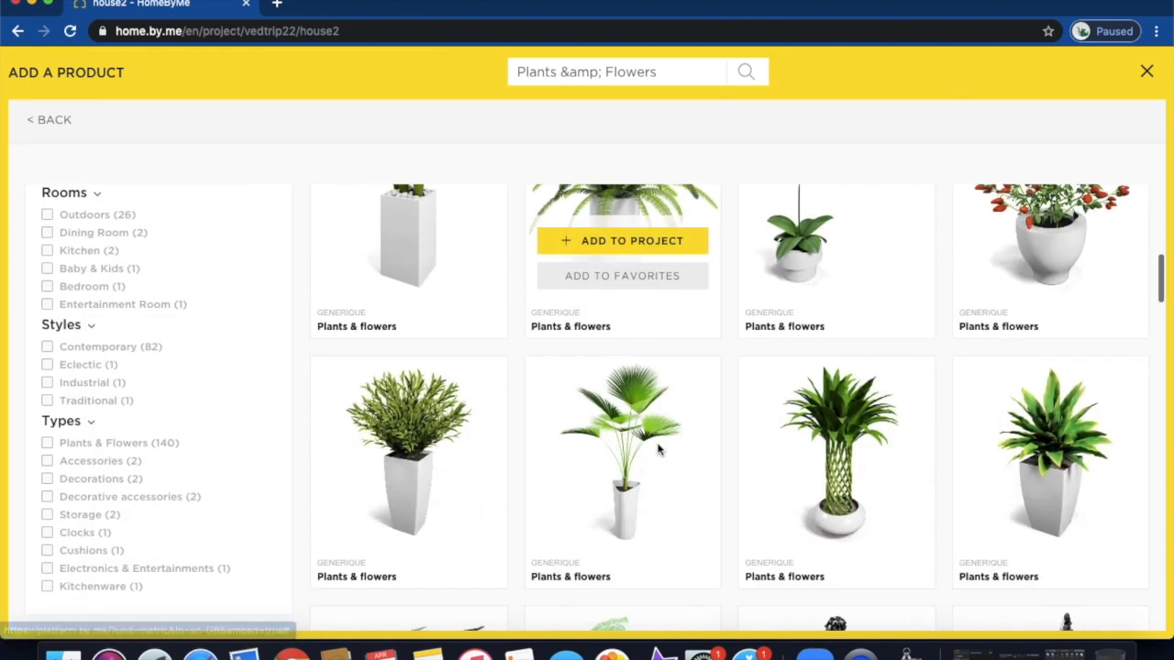
pyautogui.scroll(-4, 658, 450)
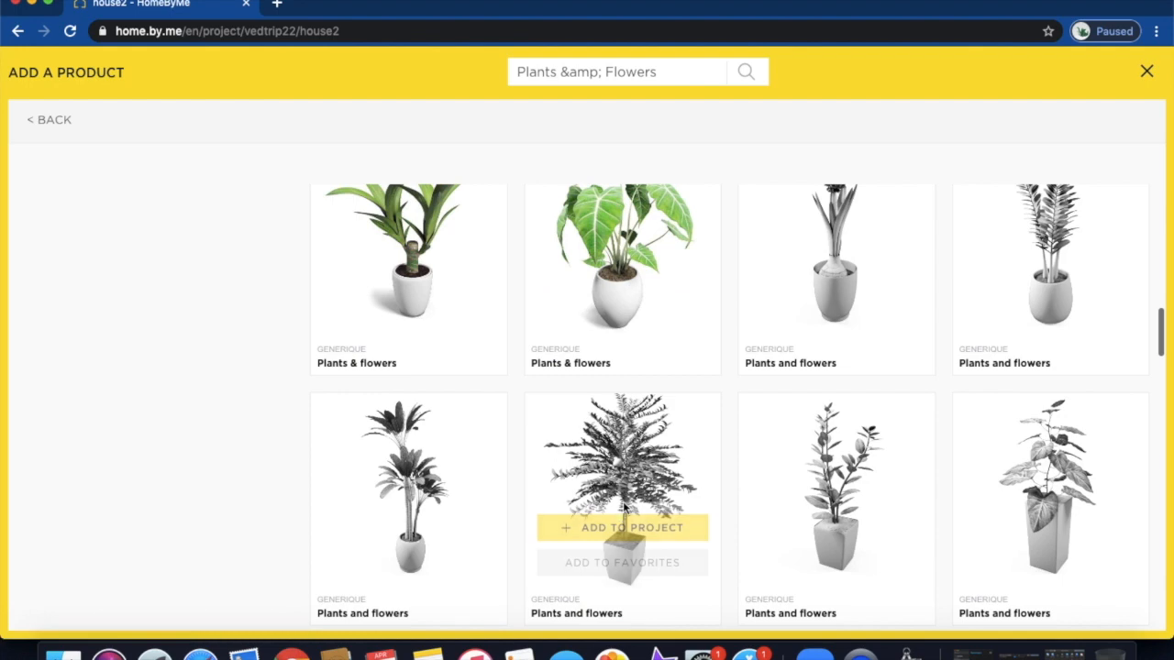
pyautogui.click(619, 528)
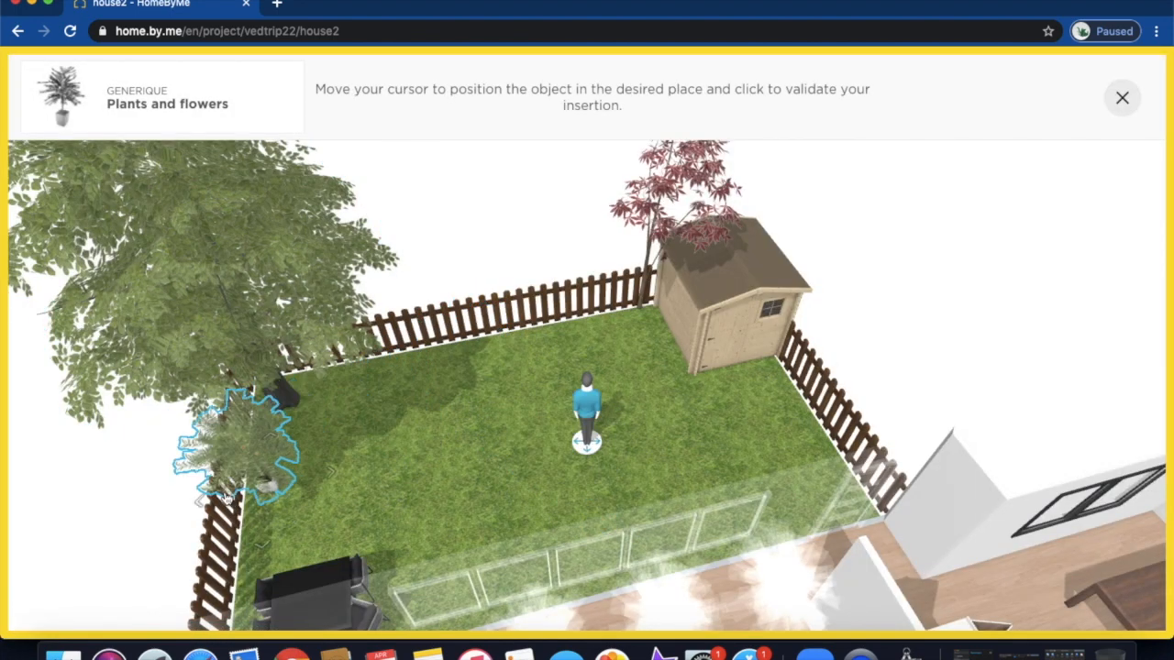
pyautogui.click(284, 485)
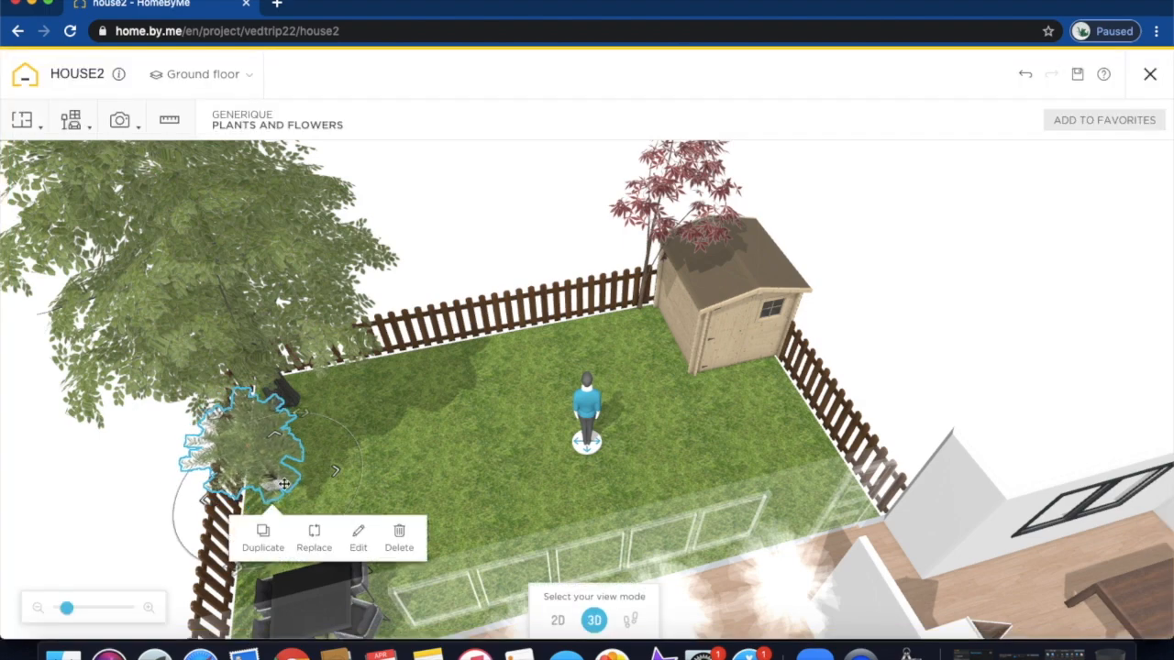
# Duplicate the potted plant three times and line the copies up along the back fence between the large tree and the shed.
pyautogui.click(262, 539)
pyautogui.moveTo(395, 414); pyautogui.dragTo(423, 396)
pyautogui.moveTo(609, 346); pyautogui.dragTo(404, 356)
pyautogui.click(360, 513)
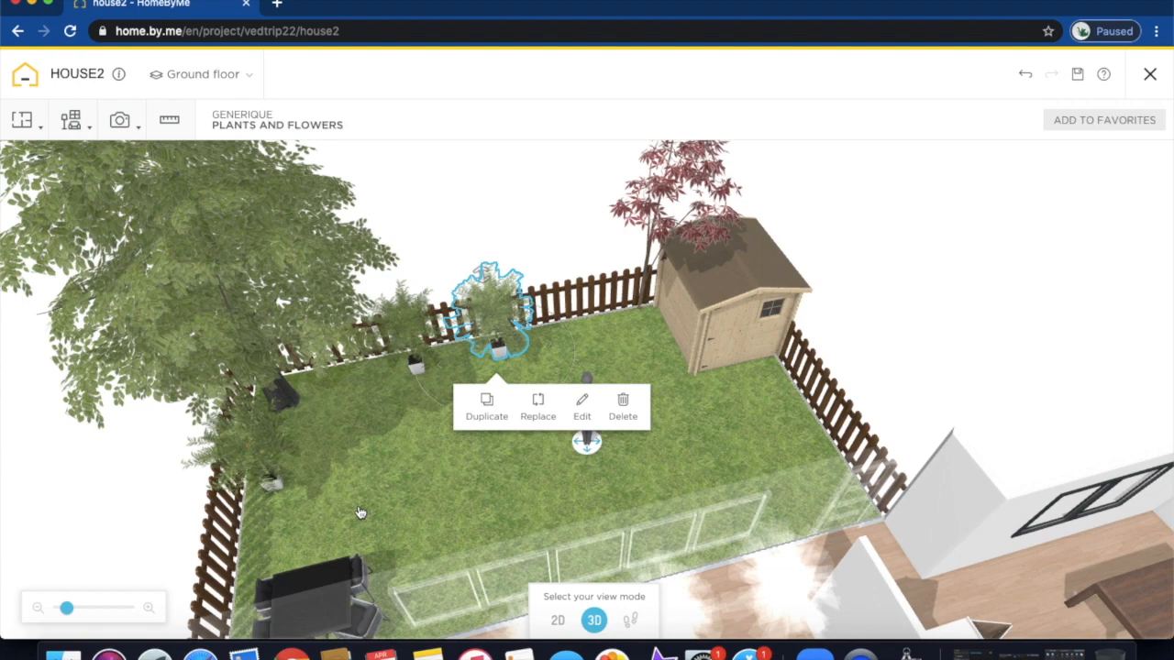
pyautogui.click(487, 401)
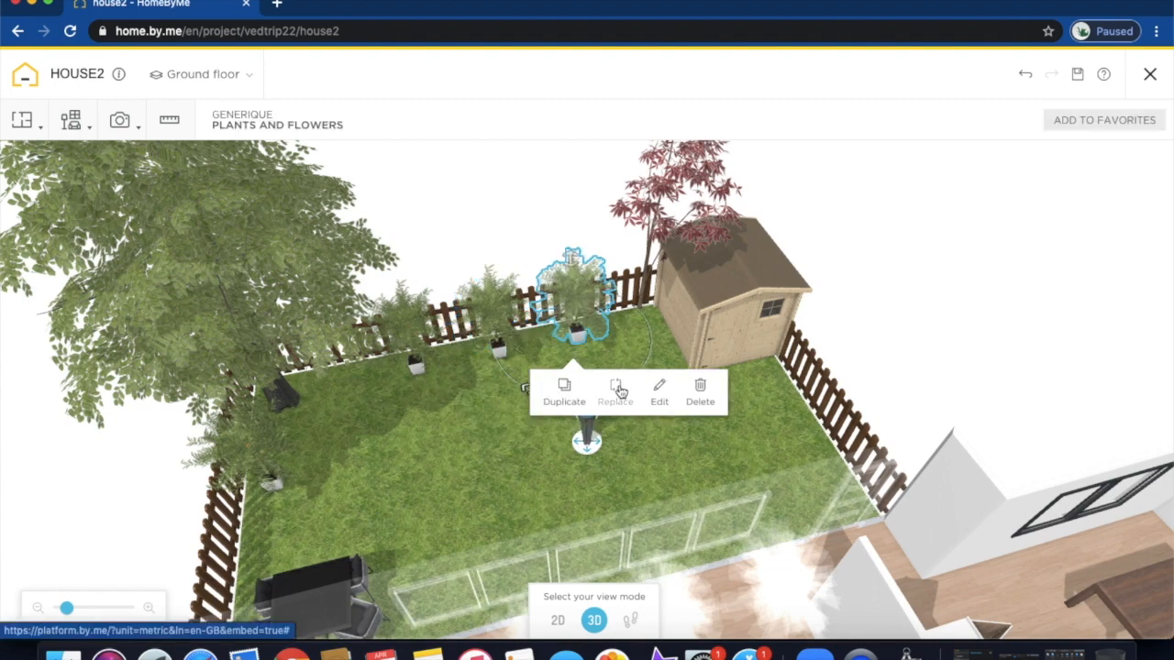
pyautogui.click(475, 479)
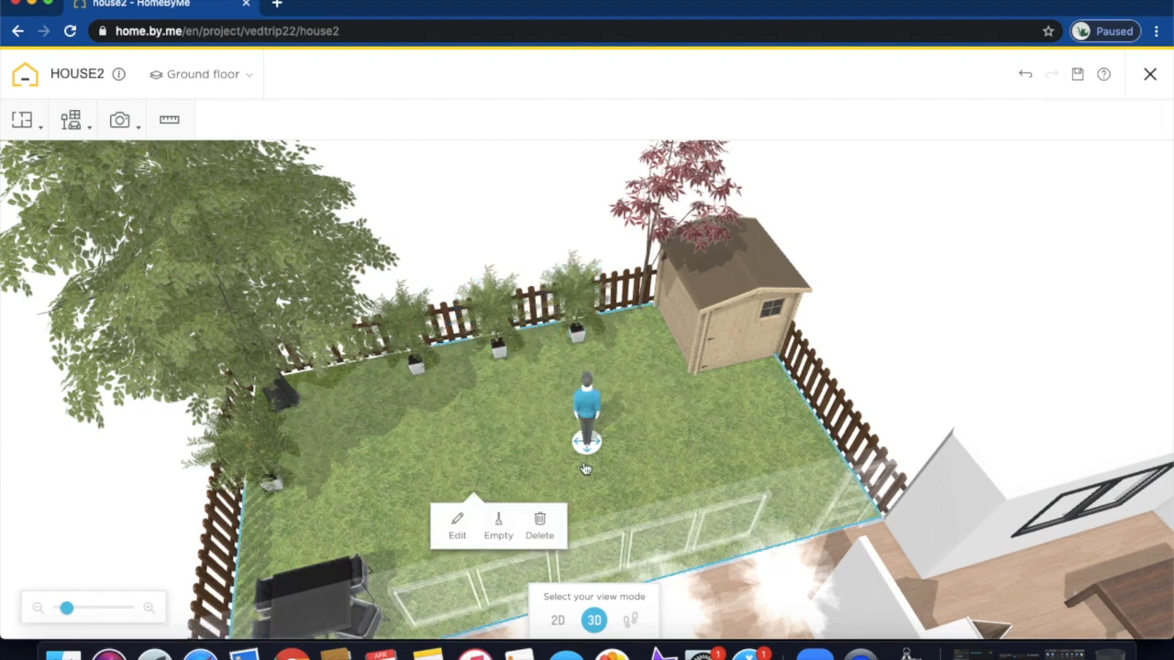
# Search the catalogue for Chairs and place the wooden slat-back chair on the grass between the shed and the house door.
pyautogui.moveTo(586, 468); pyautogui.dragTo(781, 483)
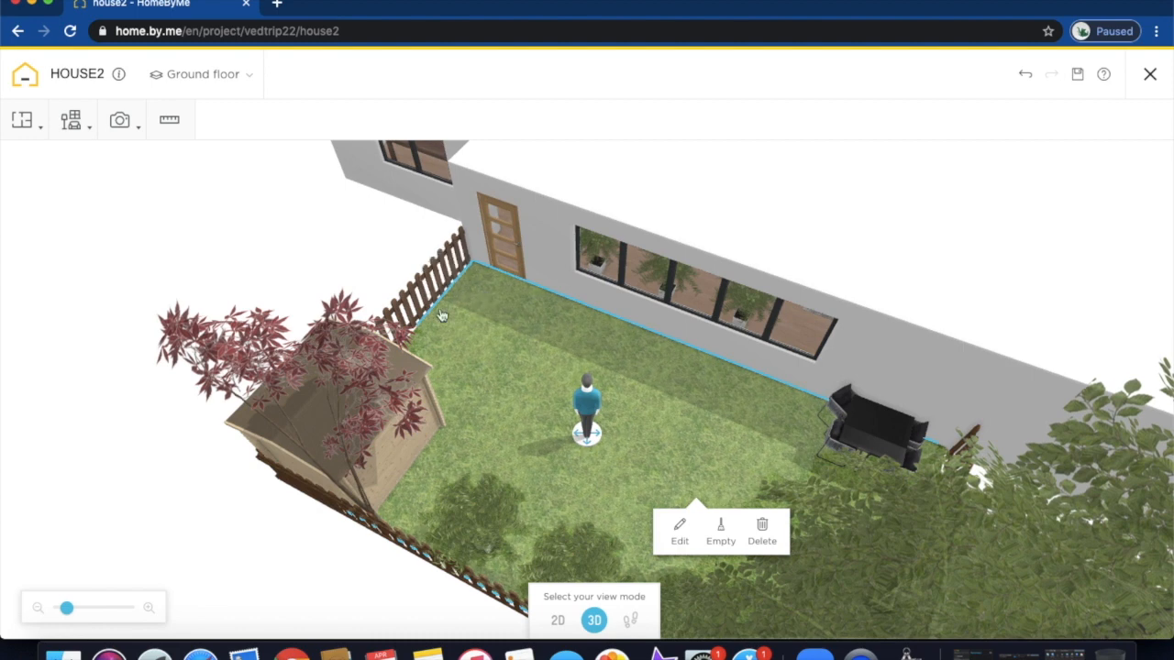
pyautogui.click(70, 123)
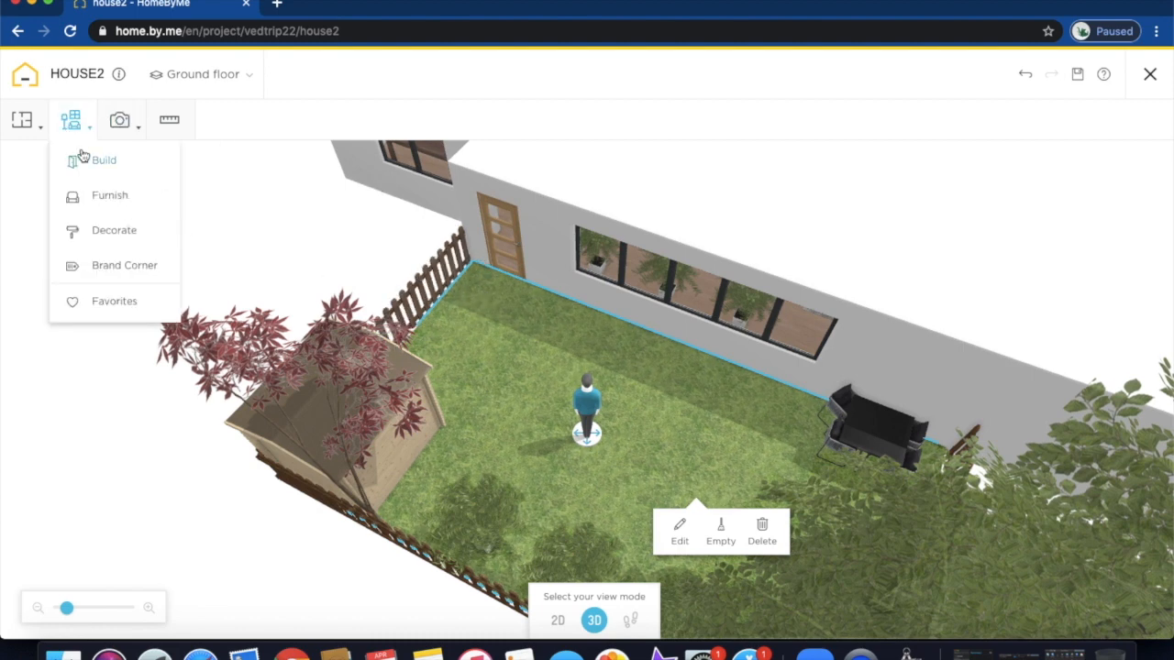
pyautogui.click(81, 158)
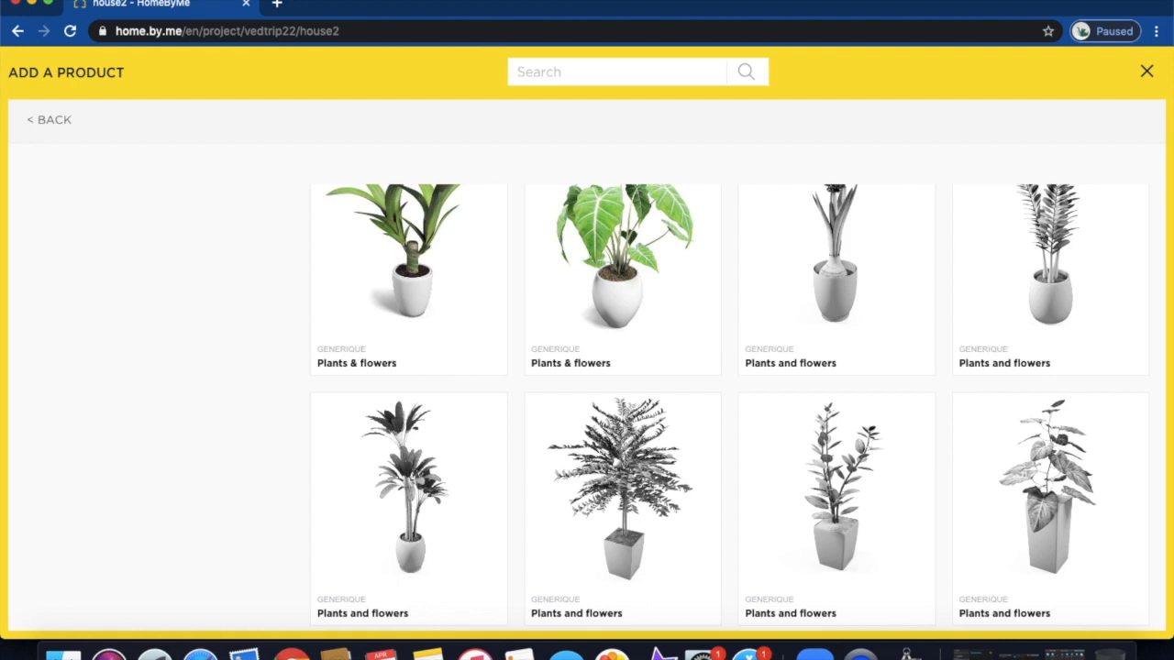
pyautogui.write('chair')
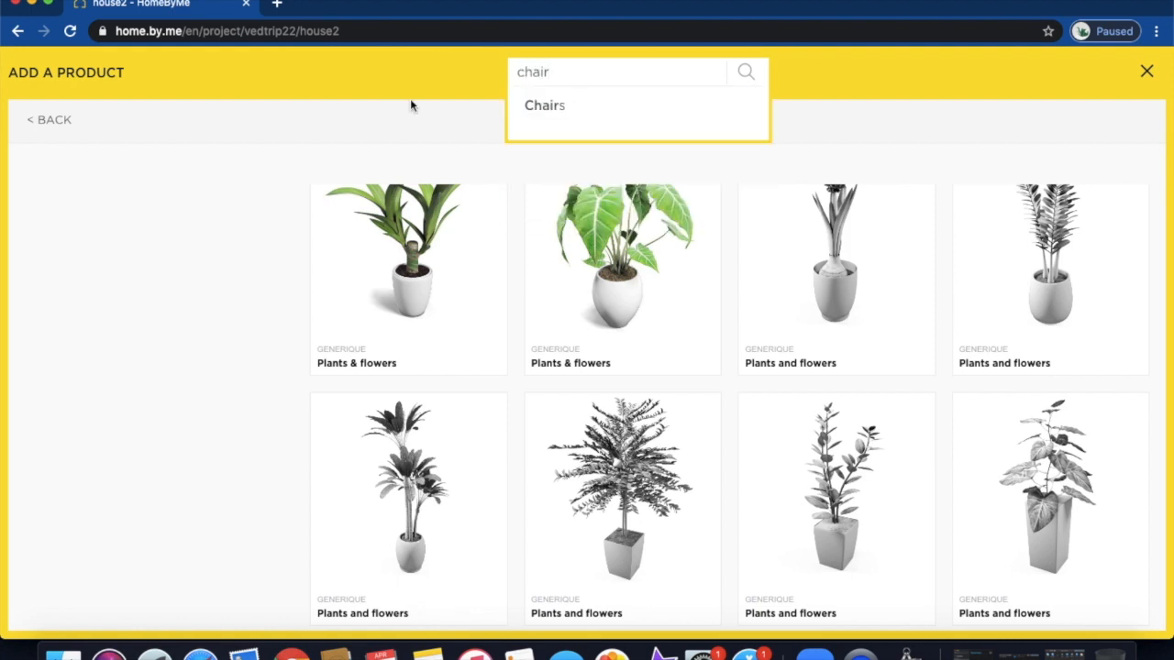
pyautogui.click(556, 105)
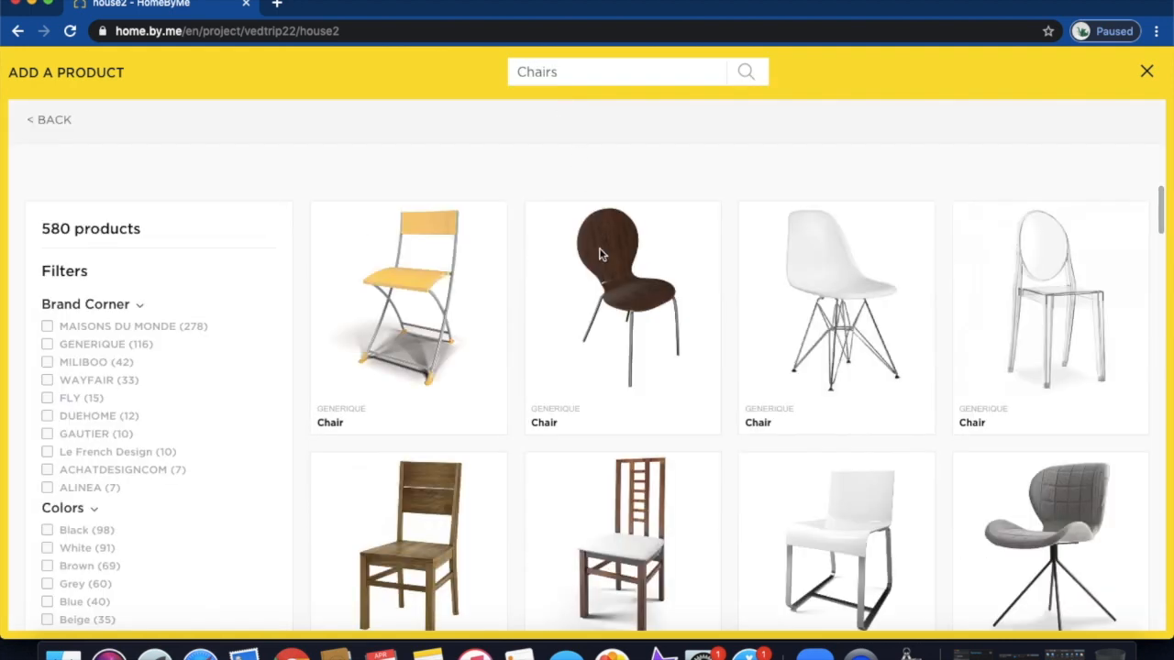
pyautogui.scroll(-1, 601, 253)
pyautogui.scroll(-1, 600, 253)
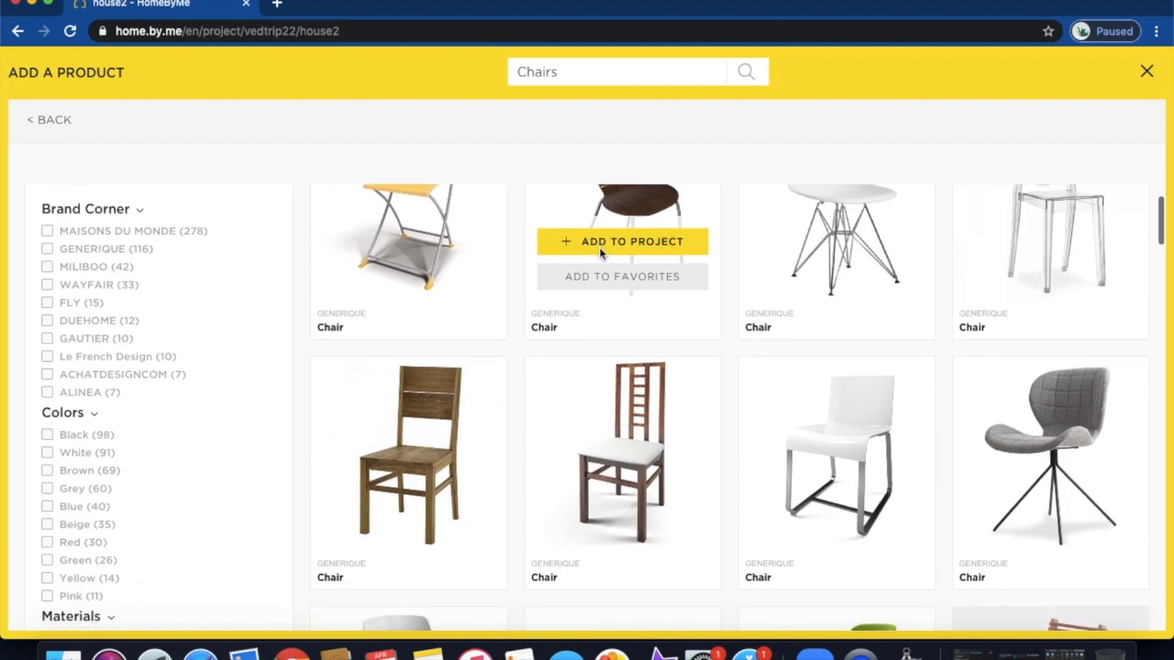
pyautogui.click(410, 489)
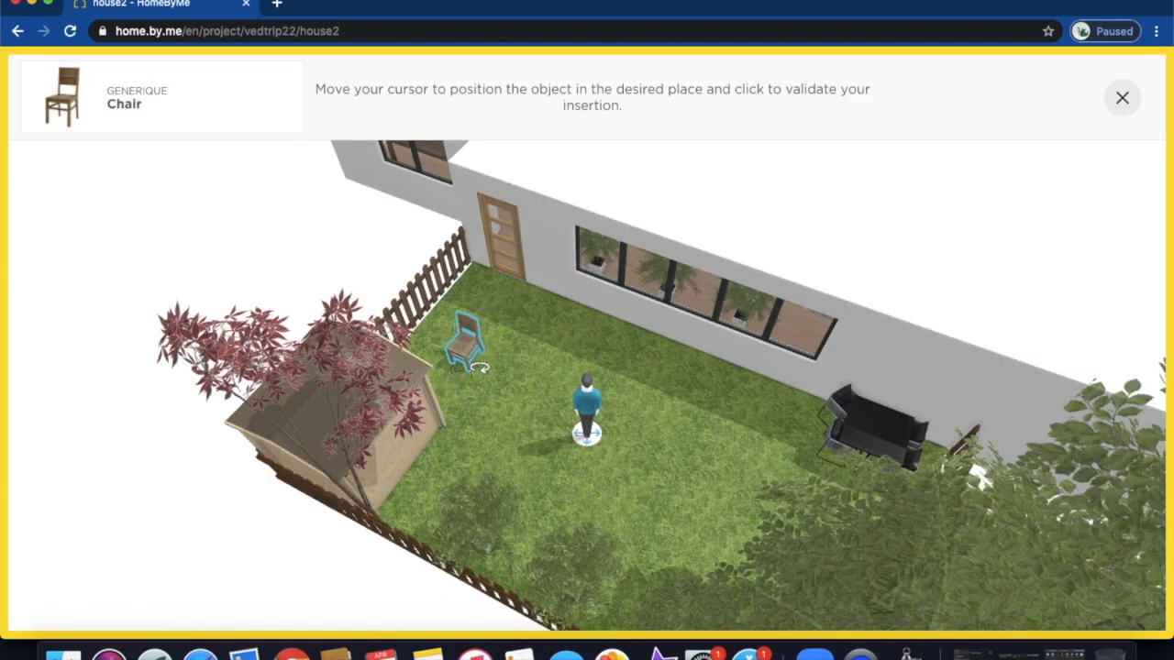
pyautogui.click(498, 355)
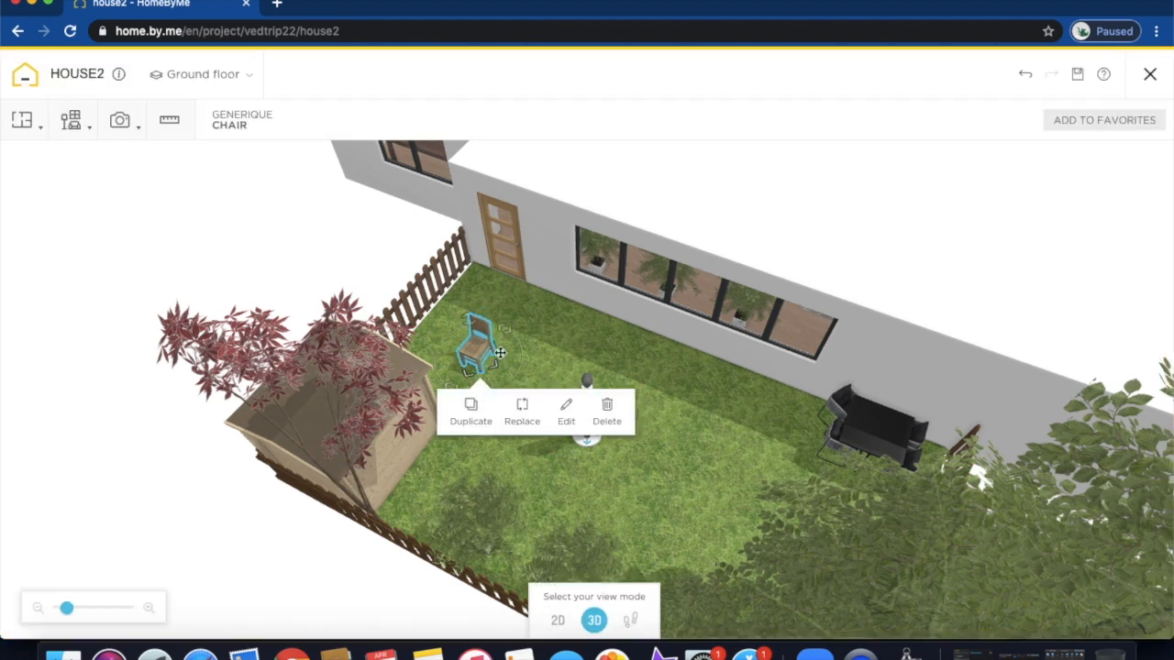
# Rotate the wooden chair to face into the garden and move it against the fence beside the shed.
pyautogui.moveTo(441, 300); pyautogui.dragTo(408, 303)
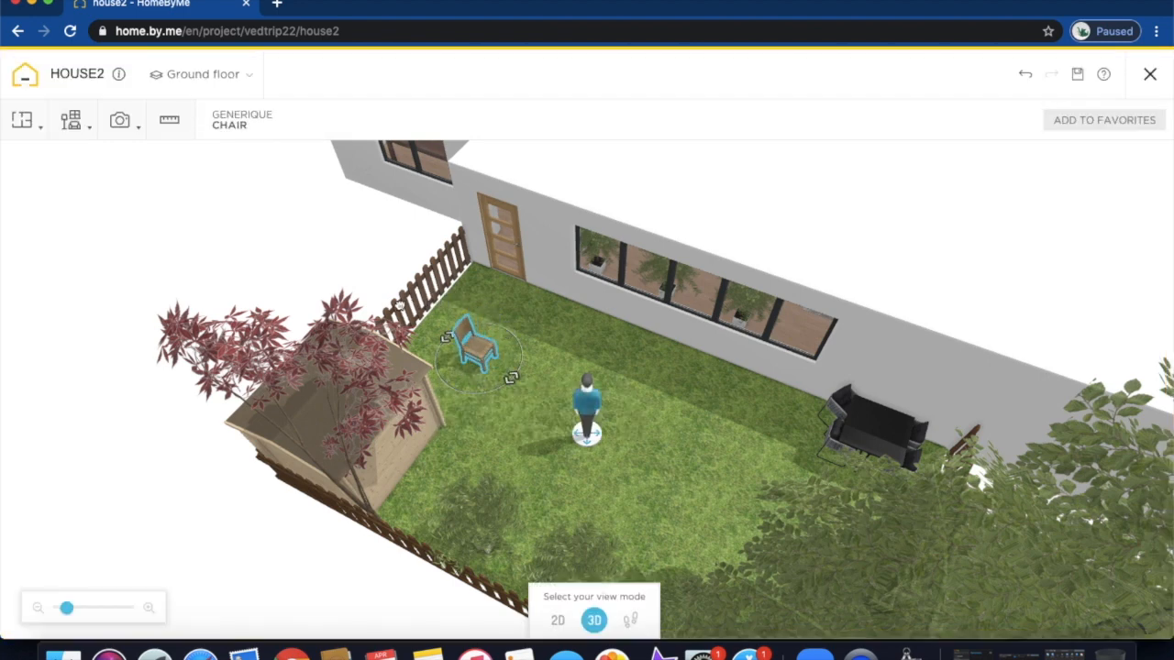
pyautogui.click(463, 339)
pyautogui.moveTo(464, 340); pyautogui.dragTo(437, 329)
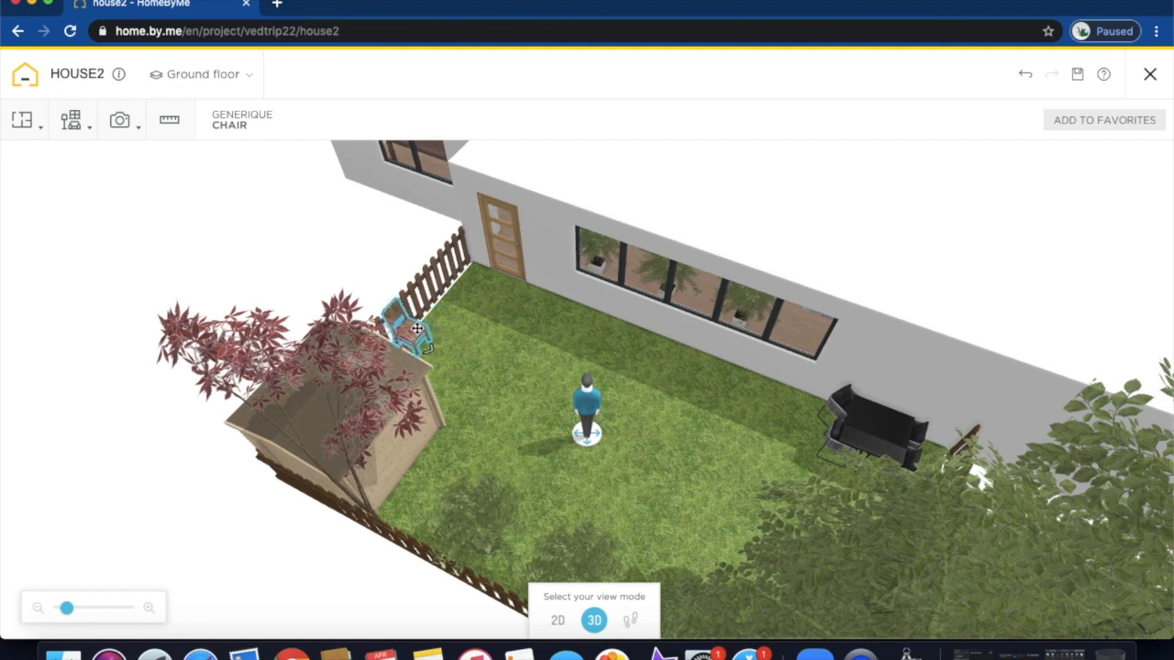
pyautogui.moveTo(415, 328); pyautogui.dragTo(411, 329)
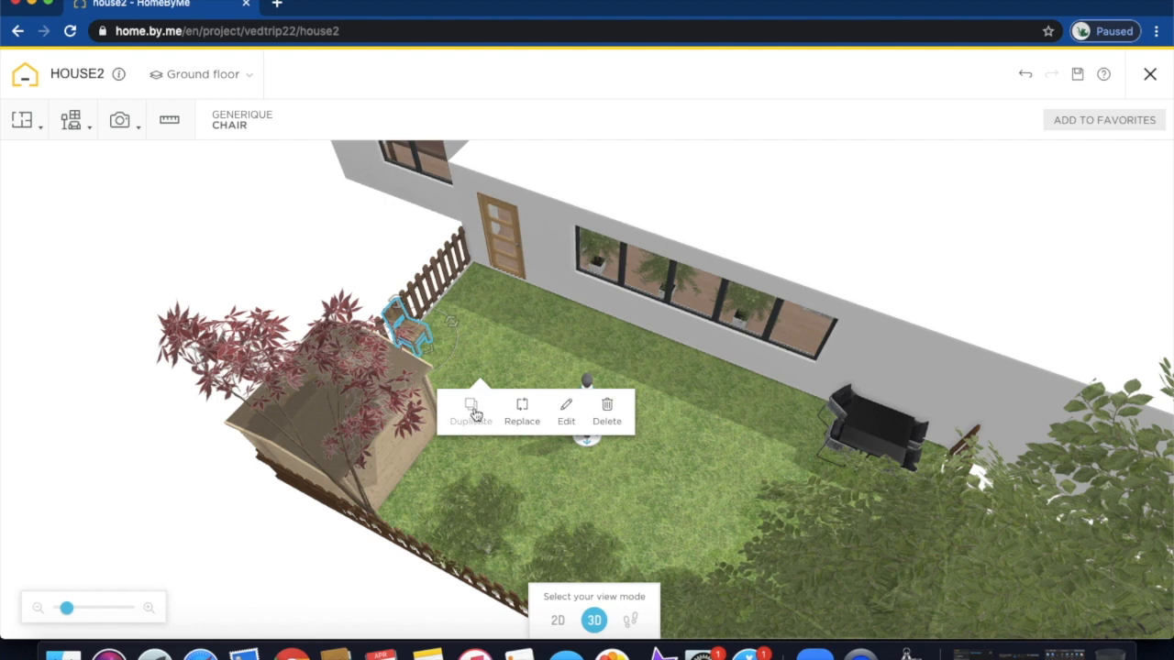
# Duplicate the wooden chair and position the copy next to it along the fence, towards the house door.
pyautogui.click(476, 415)
pyautogui.click(417, 379)
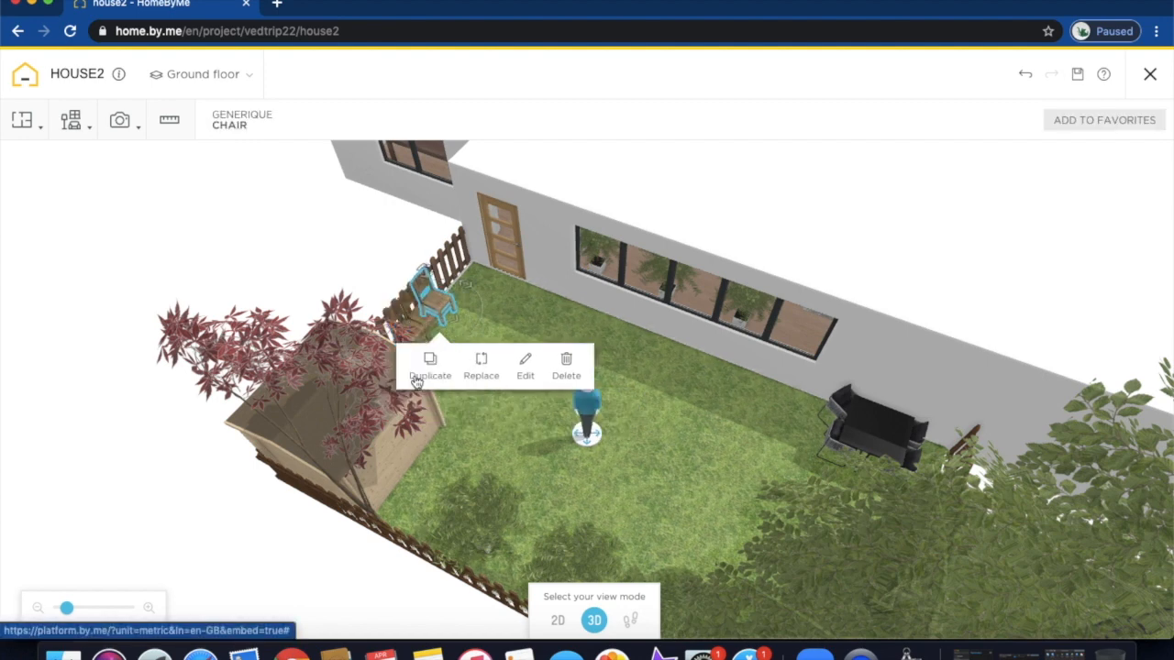
pyautogui.click(558, 455)
pyautogui.click(443, 310)
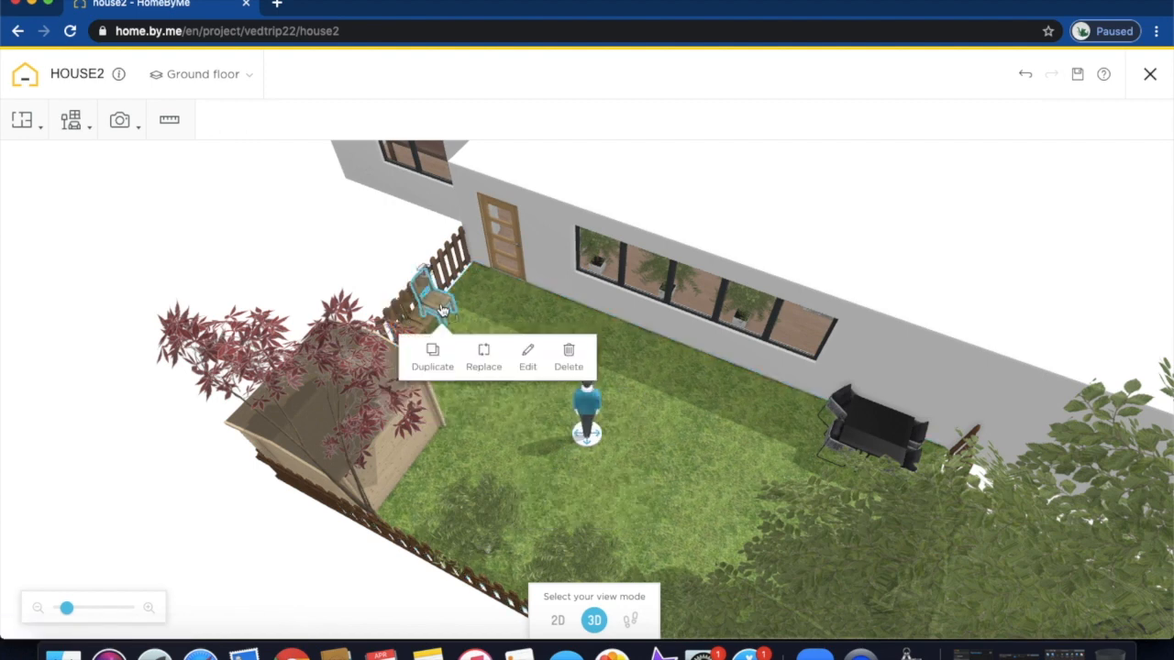
pyautogui.moveTo(448, 301); pyautogui.dragTo(451, 292)
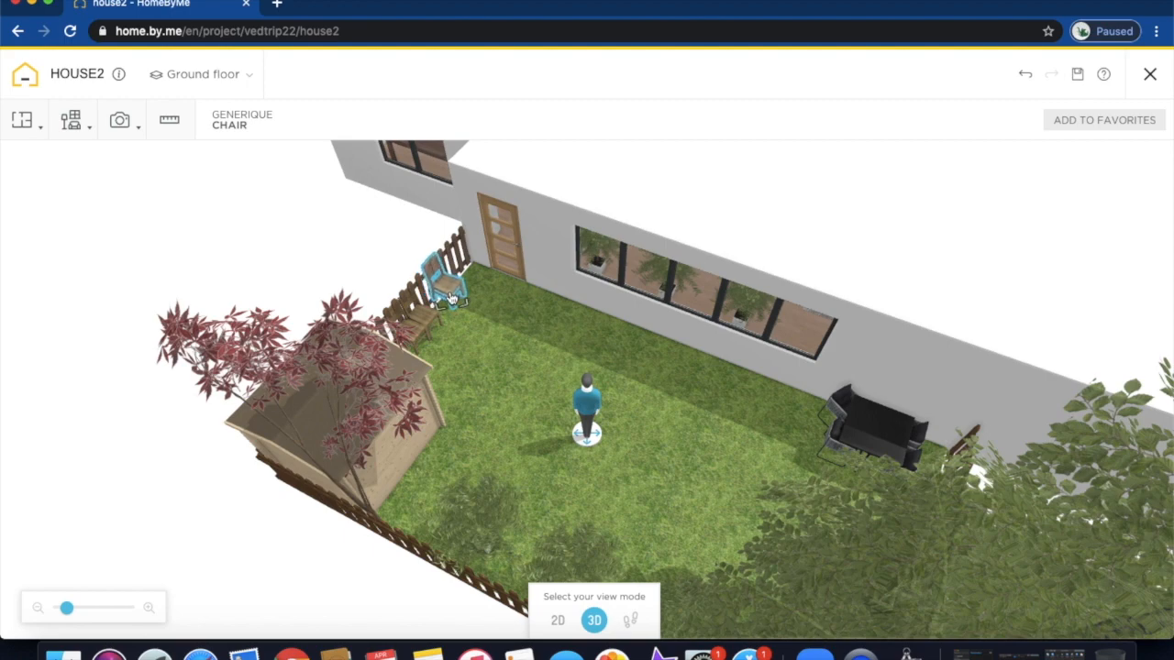
pyautogui.click(597, 327)
pyautogui.moveTo(597, 328); pyautogui.dragTo(545, 226)
pyautogui.click(561, 222)
pyautogui.click(686, 369)
pyautogui.moveTo(686, 369); pyautogui.dragTo(515, 392)
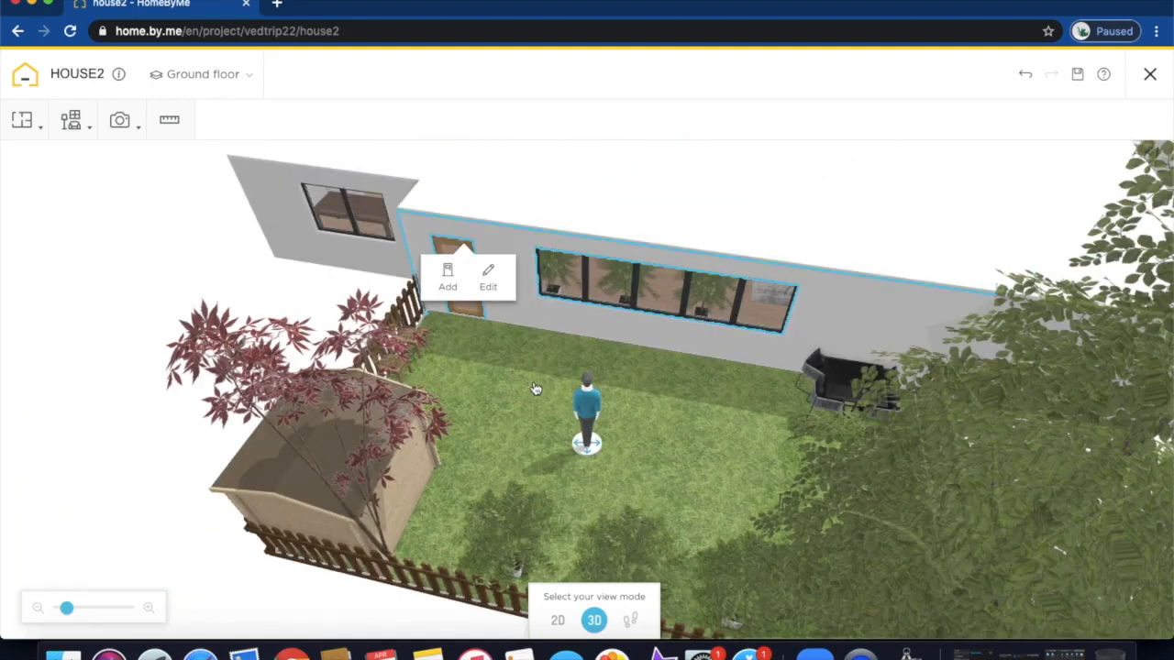